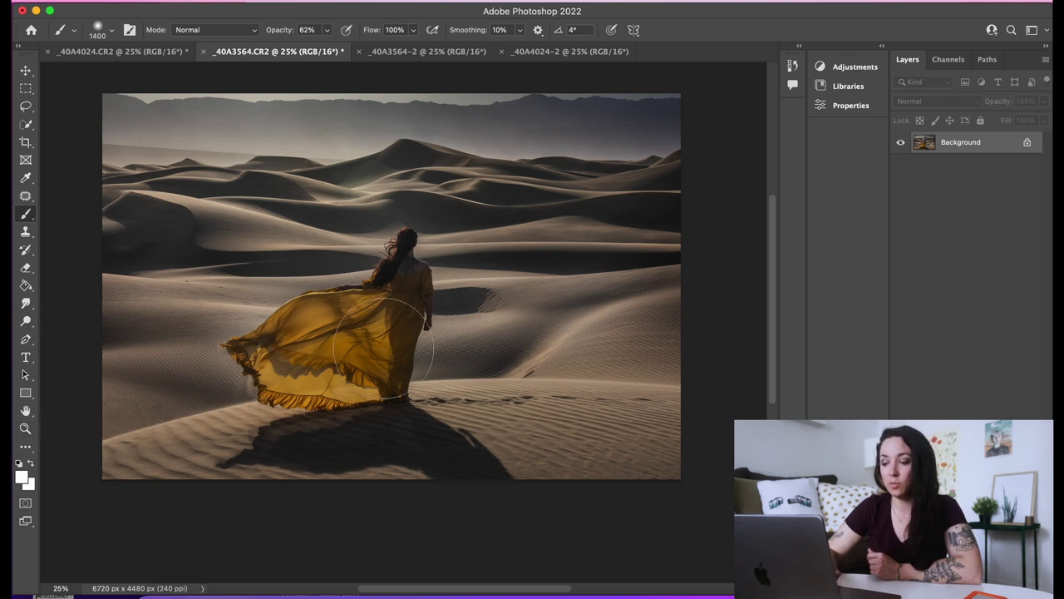
Shrink the brush from 1400 to 125 px for detailed work.
{"action": "key", "text": "bracketleft"}
{"action": "key", "text": "bracketleft"}
{"action": "key", "text": "bracketleft"}
{"action": "key", "text": "bracketleft"}
{"action": "key", "text": "bracketleft"}
{"action": "key", "text": "bracketleft"}
{"action": "key", "text": "bracketleft"}
{"action": "key", "text": "bracketleft"}
{"action": "key", "text": "bracketleft"}
{"action": "key", "text": "bracketleft"}
{"action": "key", "text": "bracketleft"}
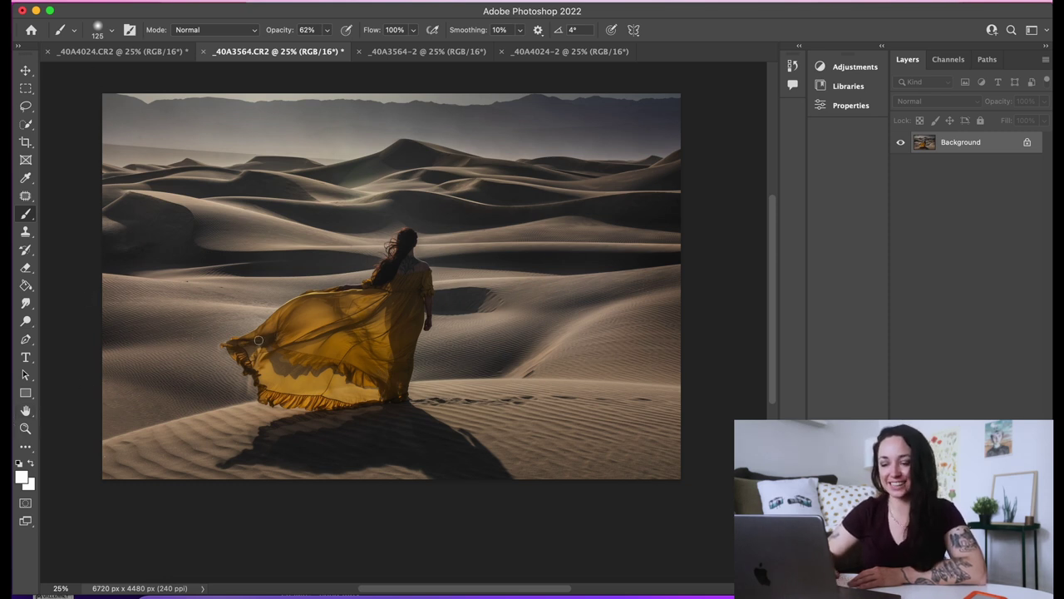
Select the whole image, move it down to leave a white strip at the top, then deselect.
{"action": "left_click", "coordinate": [25, 428]}
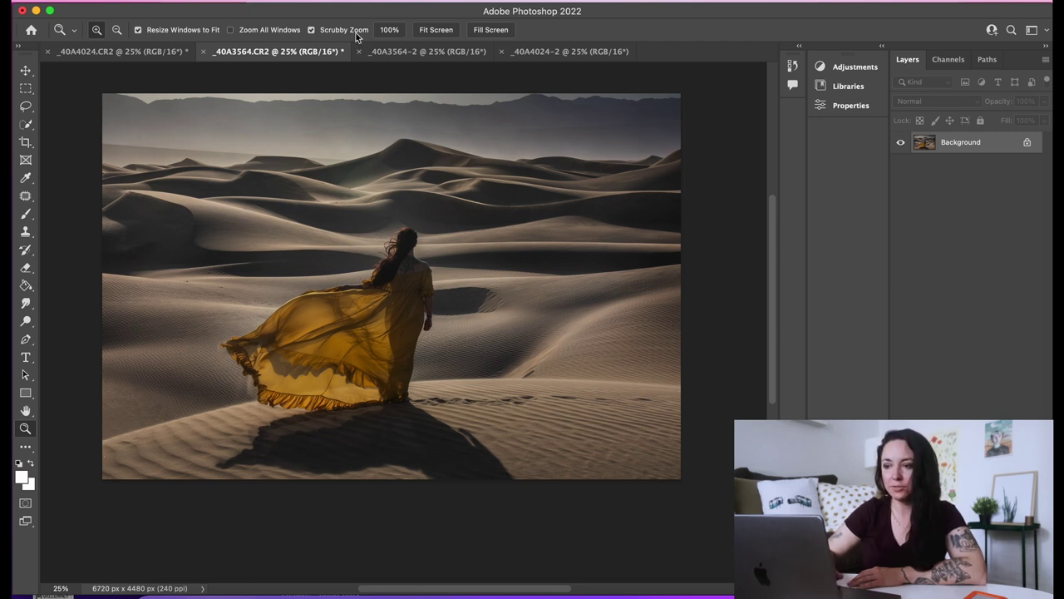
{"action": "left_click", "coordinate": [283, 1]}
{"action": "left_click", "coordinate": [305, 12]}
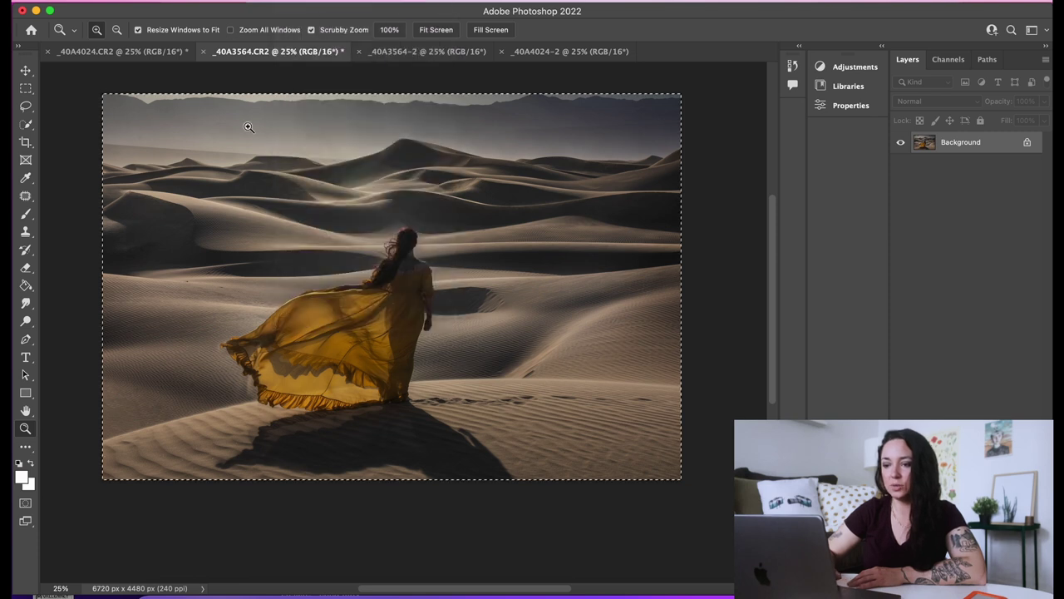
{"action": "key", "text": "v"}
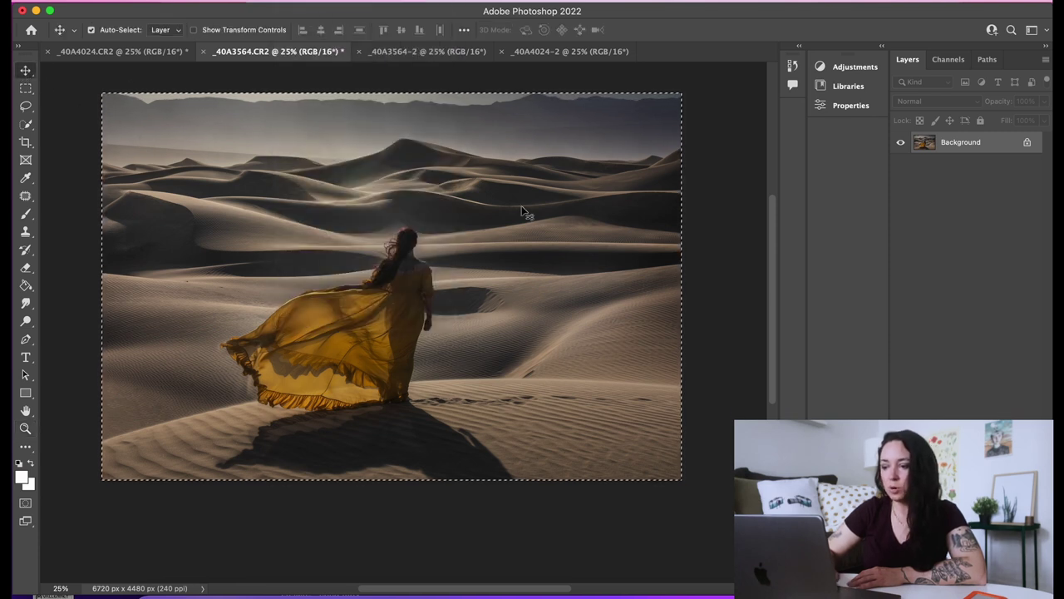
{"action": "left_click_drag", "start_coordinate": [467, 251], "coordinate": [468, 263]}
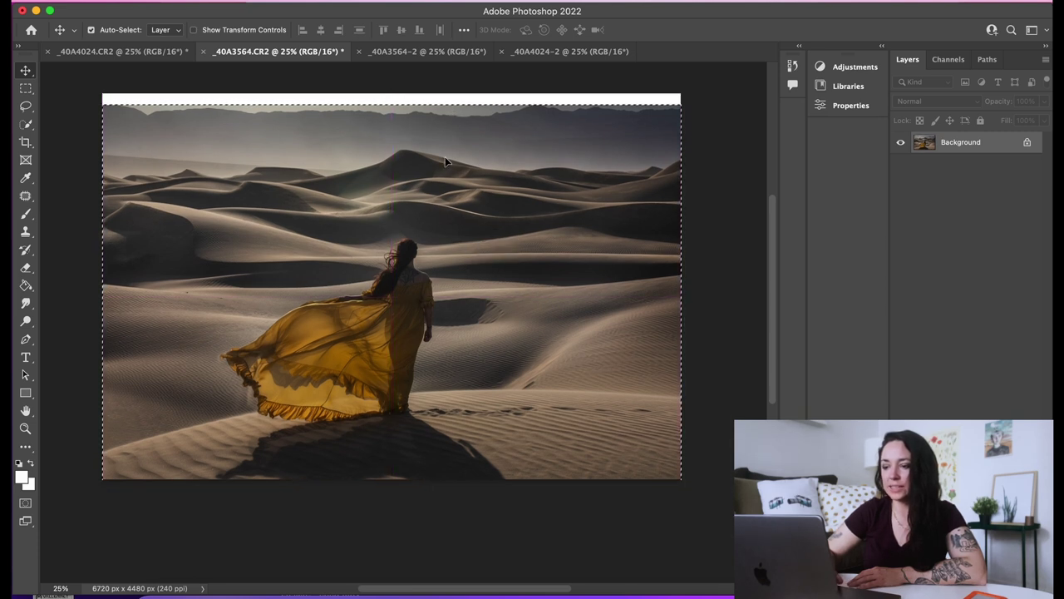
{"action": "left_click_drag", "start_coordinate": [469, 184], "coordinate": [471, 197]}
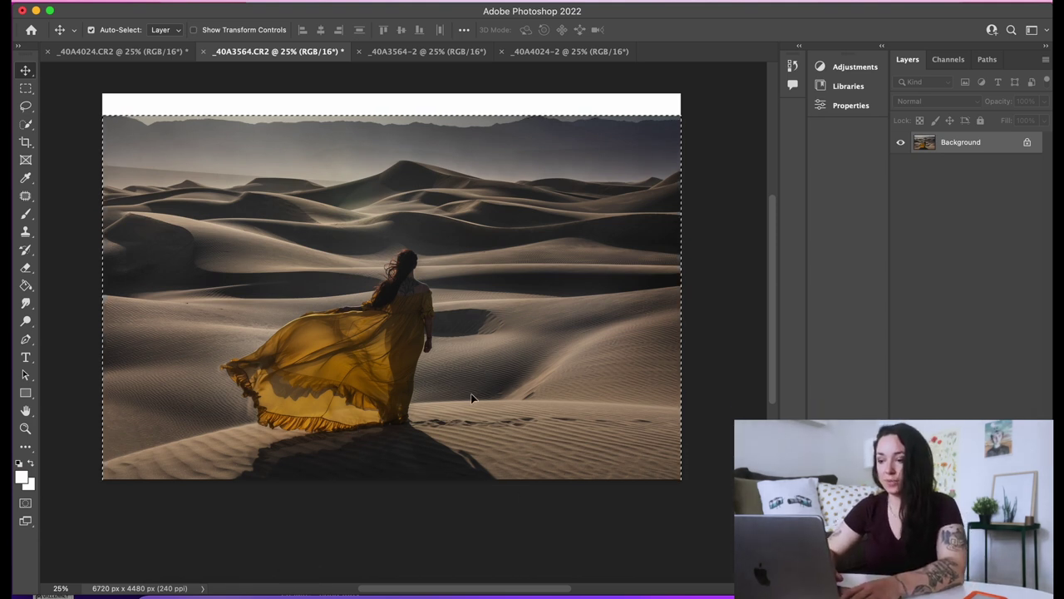
{"action": "mouse_move", "coordinate": [471, 398]}
{"action": "left_mouse_down"}
{"action": "mouse_move", "coordinate": [471, 416]}
{"action": "mouse_move", "coordinate": [471, 395]}
{"action": "left_mouse_up"}
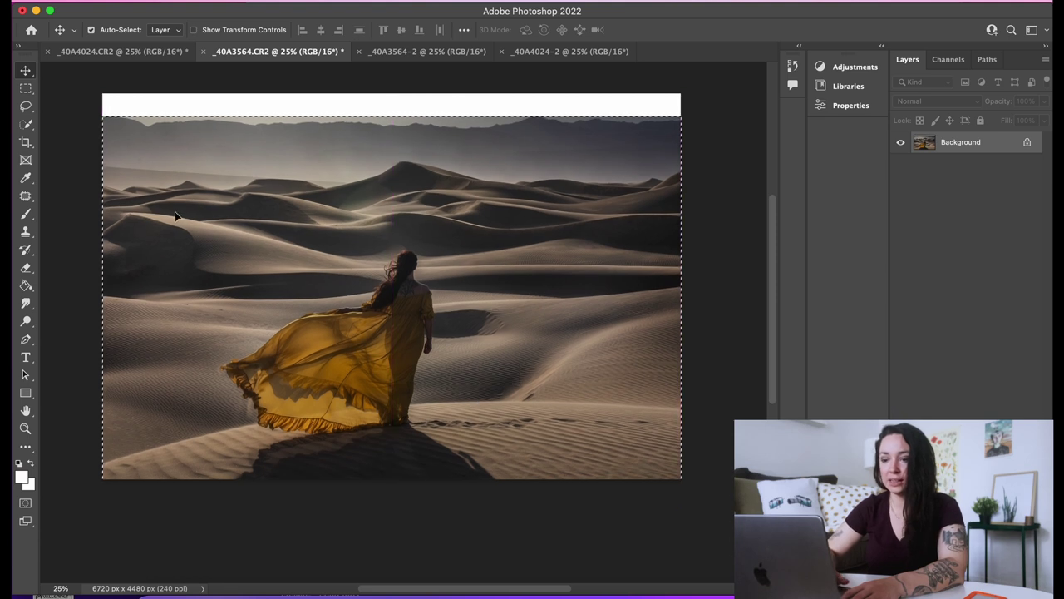
{"action": "key", "text": "m"}
{"action": "key", "text": "super+d"}
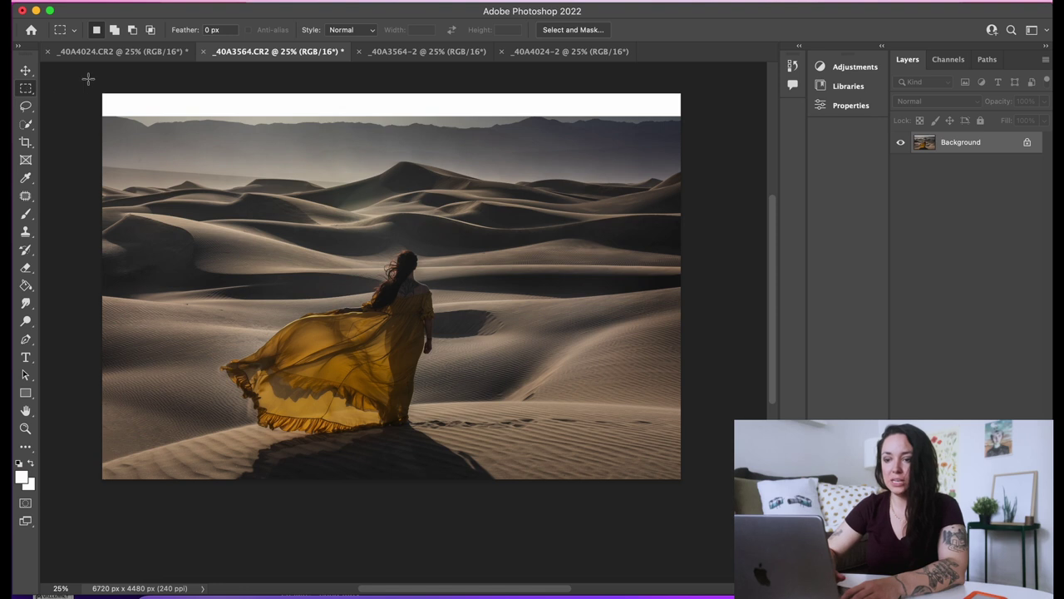
Marquee the sky-and-dunes band and skew it up to 137.6% to fill the white strip.
{"action": "left_click_drag", "start_coordinate": [85, 78], "coordinate": [719, 239]}
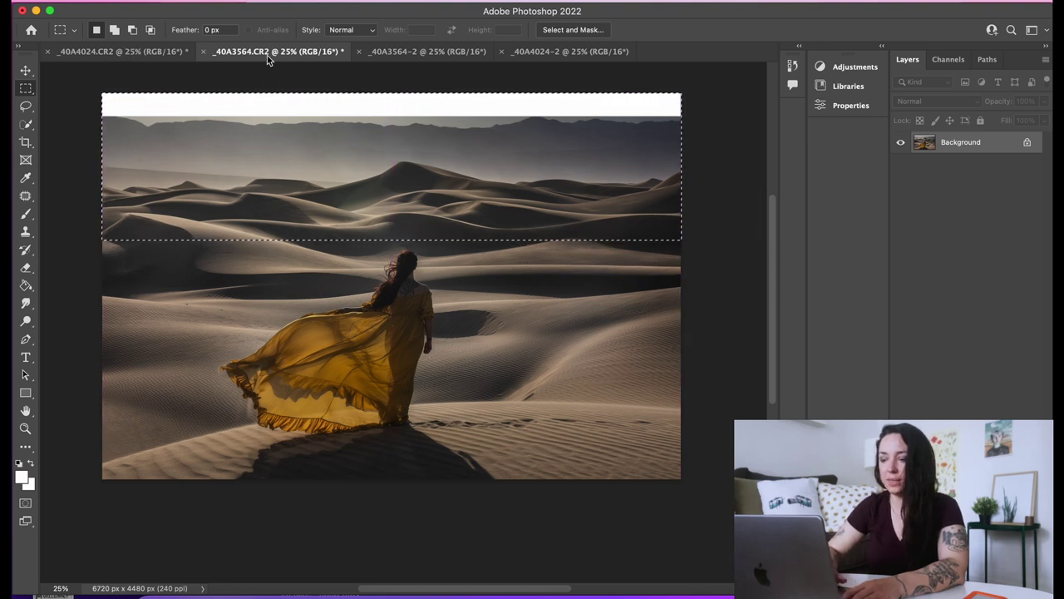
{"action": "left_click", "coordinate": [146, 2]}
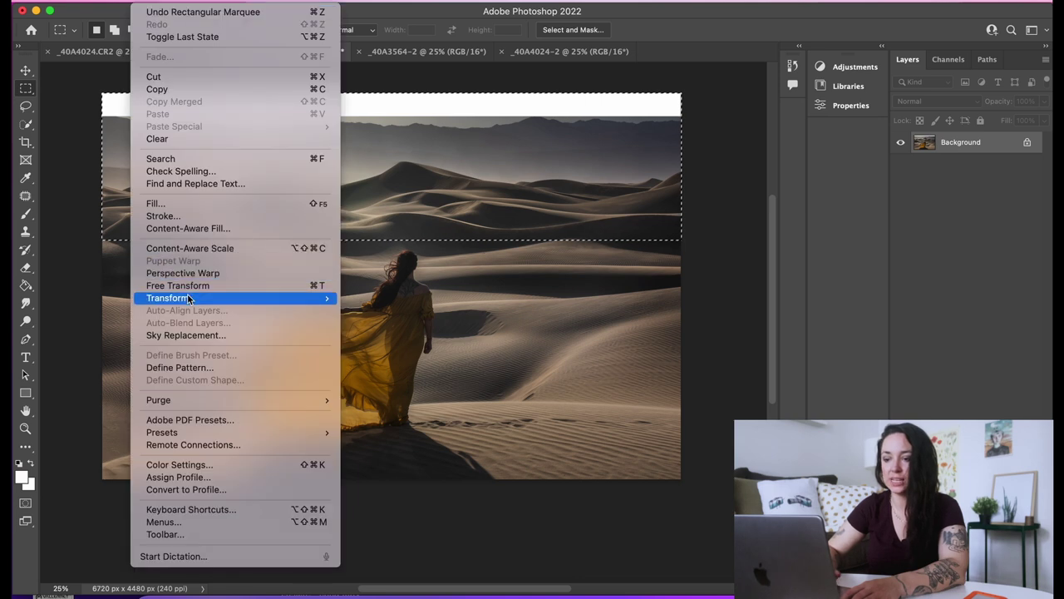
{"action": "mouse_move", "coordinate": [260, 292]}
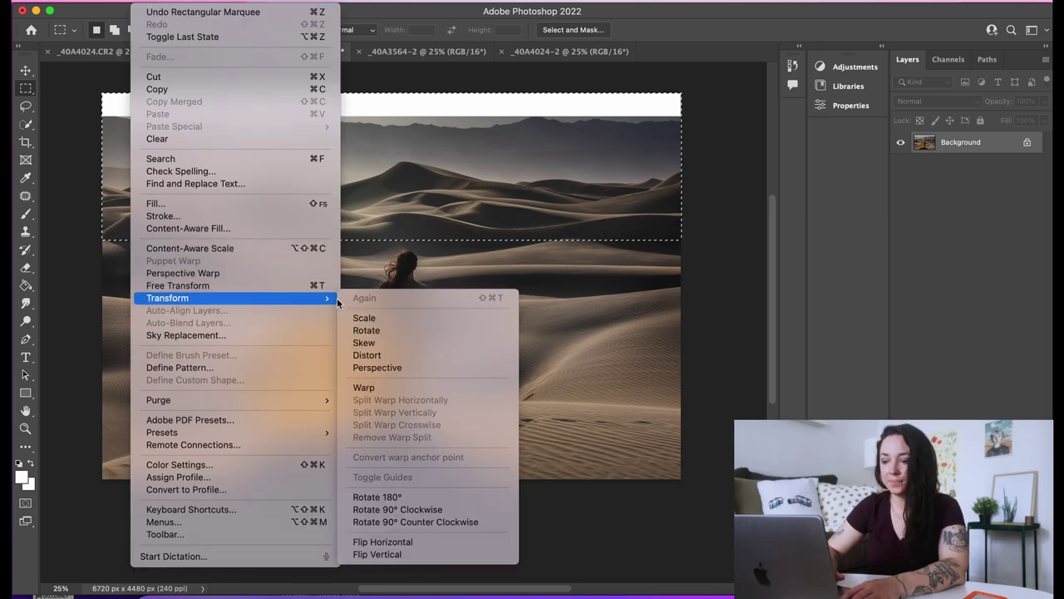
{"action": "left_click", "coordinate": [398, 343]}
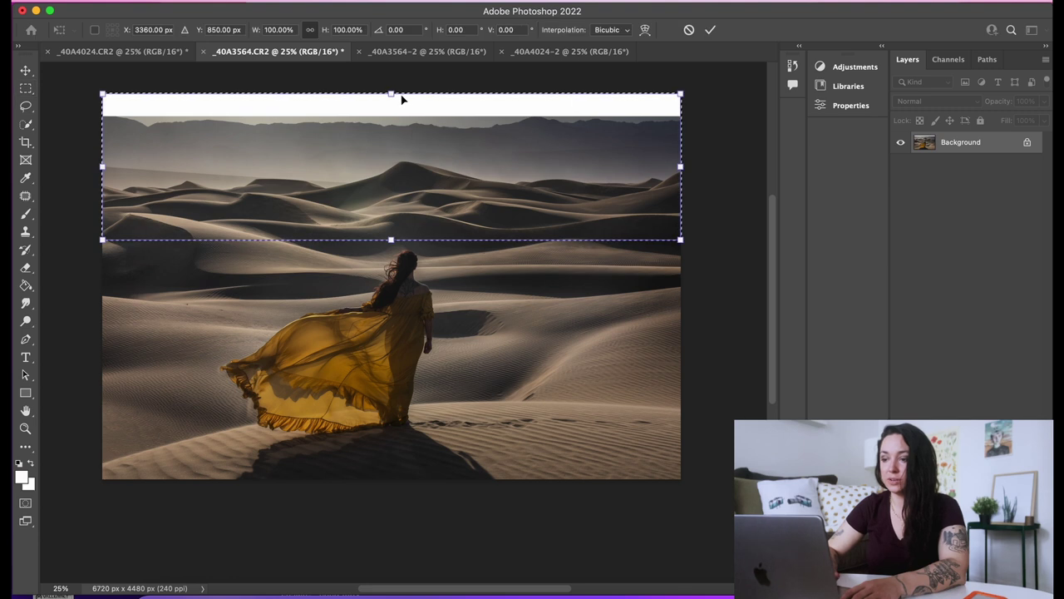
{"action": "left_click_drag", "start_coordinate": [393, 94], "coordinate": [399, 60]}
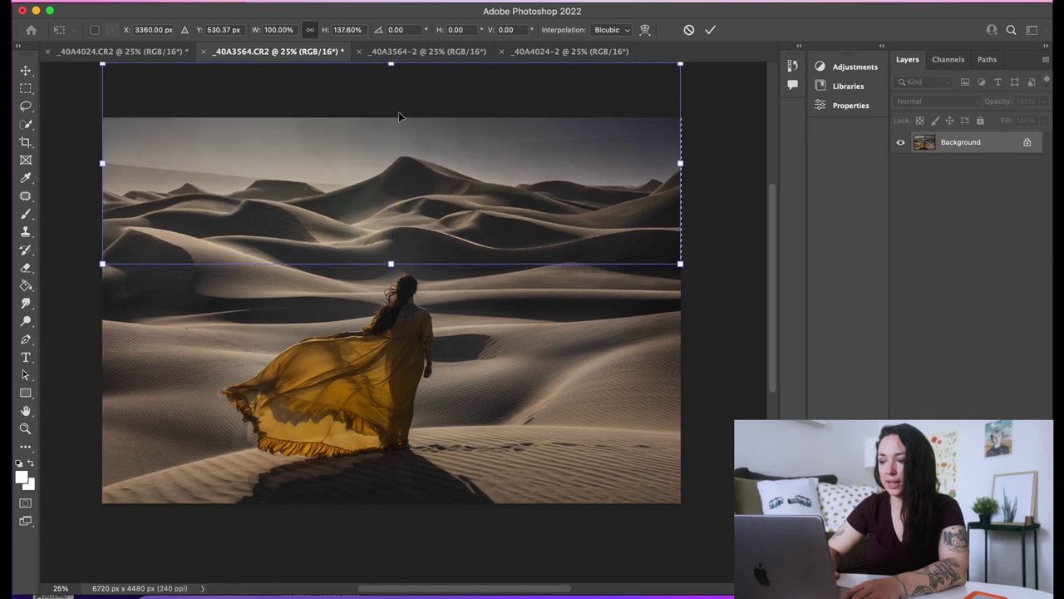
{"action": "left_click", "coordinate": [25, 88]}
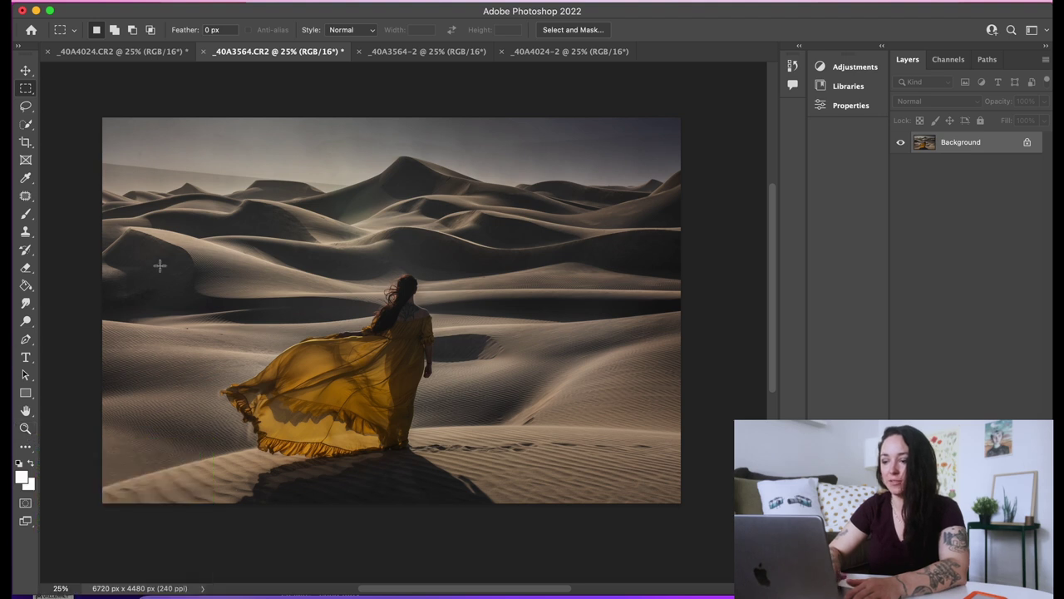
Zoom to 300% on the lower dress and start a Patch tool outline around a bright spot.
{"action": "left_click", "coordinate": [25, 428]}
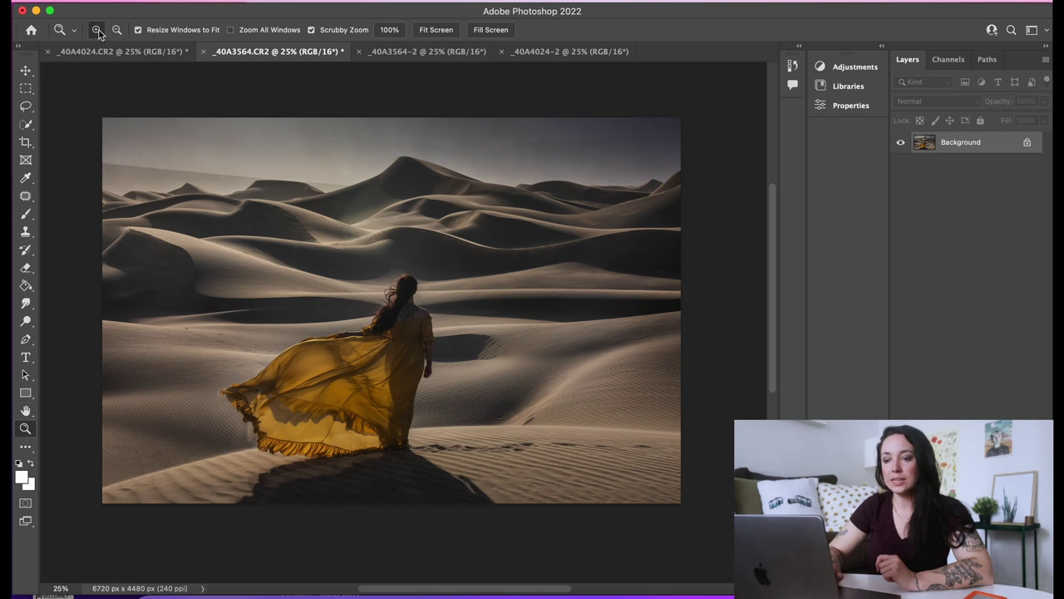
{"action": "left_click_drag", "start_coordinate": [399, 435], "coordinate": [399, 435]}
{"action": "mouse_move", "coordinate": [25, 195]}
{"action": "left_mouse_down"}
{"action": "mouse_move", "coordinate": [74, 209]}
{"action": "mouse_move", "coordinate": [77, 221]}
{"action": "left_mouse_up"}
{"action": "mouse_move", "coordinate": [434, 377]}
{"action": "left_mouse_down"}
{"action": "mouse_move", "coordinate": [421, 338]}
{"action": "mouse_move", "coordinate": [367, 332]}
{"action": "mouse_move", "coordinate": [350, 378]}
{"action": "mouse_move", "coordinate": [462, 405]}
{"action": "mouse_move", "coordinate": [435, 372]}
{"action": "mouse_move", "coordinate": [434, 264]}
{"action": "mouse_move", "coordinate": [357, 320]}
{"action": "mouse_move", "coordinate": [341, 361]}
{"action": "mouse_move", "coordinate": [402, 392]}
{"action": "mouse_move", "coordinate": [434, 381]}
{"action": "mouse_move", "coordinate": [438, 344]}
{"action": "left_mouse_up"}
Patch the first two bright spots on the lower dress with clean fabric.
{"action": "left_click", "coordinate": [536, 222]}
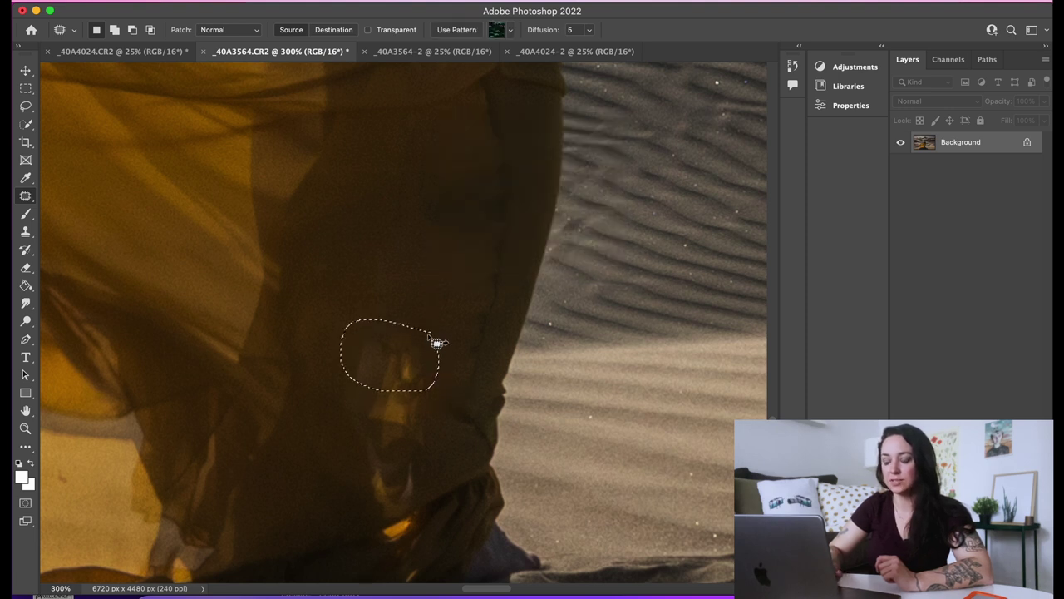
{"action": "left_click_drag", "start_coordinate": [427, 306], "coordinate": [438, 259]}
{"action": "key", "text": "super+d"}
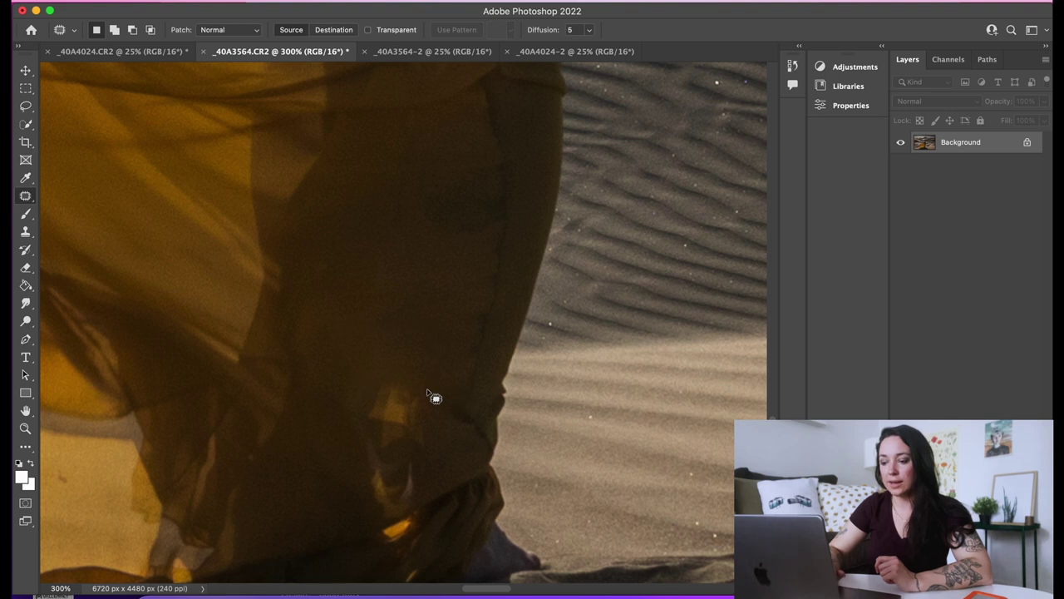
{"action": "mouse_move", "coordinate": [430, 399]}
{"action": "left_mouse_down"}
{"action": "mouse_move", "coordinate": [371, 377]}
{"action": "mouse_move", "coordinate": [344, 406]}
{"action": "mouse_move", "coordinate": [377, 469]}
{"action": "mouse_move", "coordinate": [434, 434]}
{"action": "mouse_move", "coordinate": [424, 394]}
{"action": "mouse_move", "coordinate": [435, 321]}
{"action": "left_mouse_up"}
{"action": "key", "text": "super+d"}
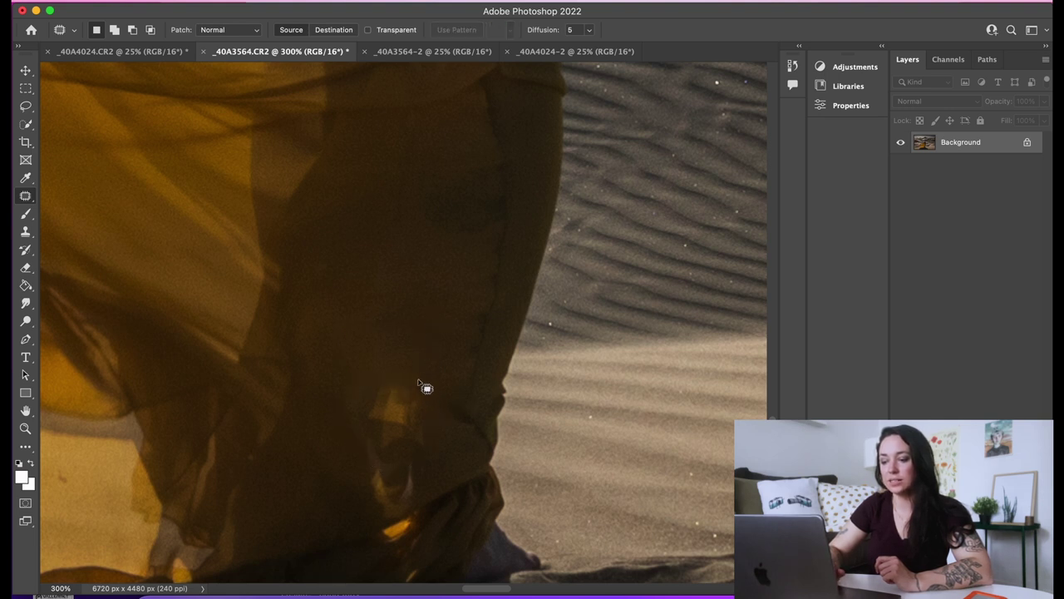
Patch the remaining bright folds near the hem, then zoom back out.
{"action": "mouse_move", "coordinate": [419, 378]}
{"action": "left_mouse_down"}
{"action": "mouse_move", "coordinate": [345, 379]}
{"action": "mouse_move", "coordinate": [360, 446]}
{"action": "mouse_move", "coordinate": [424, 439]}
{"action": "mouse_move", "coordinate": [430, 389]}
{"action": "mouse_move", "coordinate": [392, 340]}
{"action": "mouse_move", "coordinate": [391, 296]}
{"action": "left_mouse_up"}
{"action": "key", "text": "super+d"}
{"action": "mouse_move", "coordinate": [440, 445]}
{"action": "left_mouse_down"}
{"action": "mouse_move", "coordinate": [392, 432]}
{"action": "mouse_move", "coordinate": [355, 449]}
{"action": "mouse_move", "coordinate": [366, 511]}
{"action": "mouse_move", "coordinate": [380, 518]}
{"action": "mouse_move", "coordinate": [418, 494]}
{"action": "mouse_move", "coordinate": [442, 455]}
{"action": "mouse_move", "coordinate": [406, 356]}
{"action": "left_mouse_up"}
{"action": "key", "text": "super+d"}
{"action": "mouse_move", "coordinate": [418, 510]}
{"action": "left_mouse_down"}
{"action": "mouse_move", "coordinate": [375, 525]}
{"action": "mouse_move", "coordinate": [383, 538]}
{"action": "mouse_move", "coordinate": [416, 513]}
{"action": "left_mouse_up"}
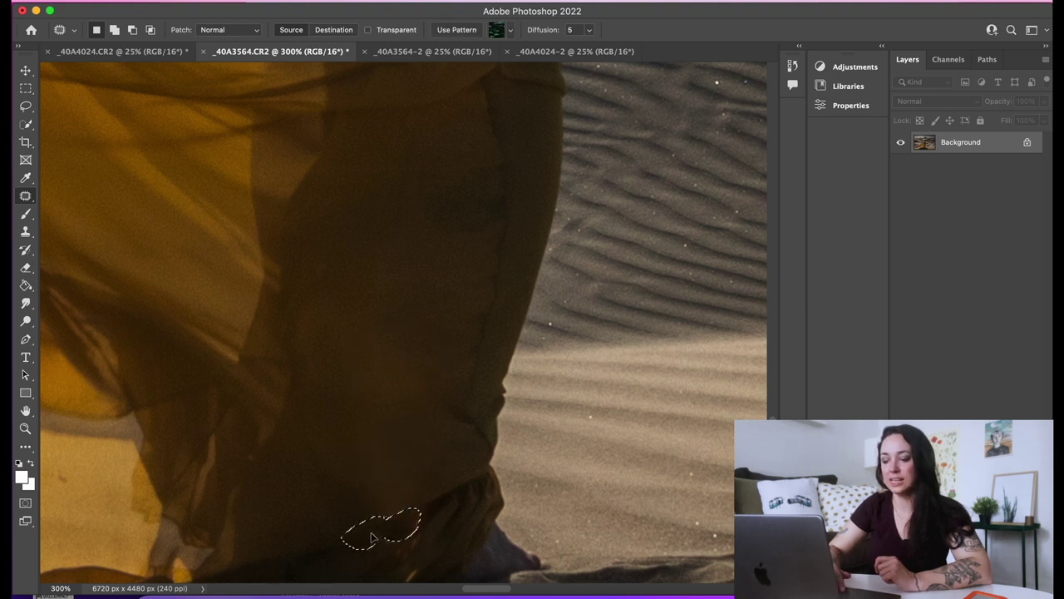
{"action": "key", "text": "super+d"}
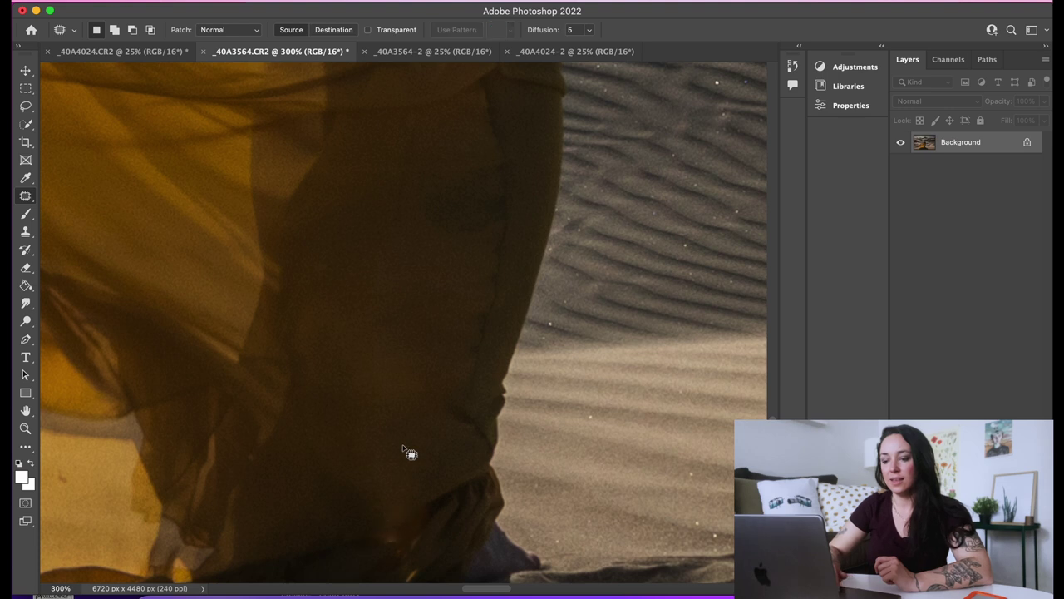
{"action": "left_click", "coordinate": [25, 429]}
{"action": "left_click", "coordinate": [117, 30]}
{"action": "left_click_drag", "start_coordinate": [350, 155], "coordinate": [350, 154]}
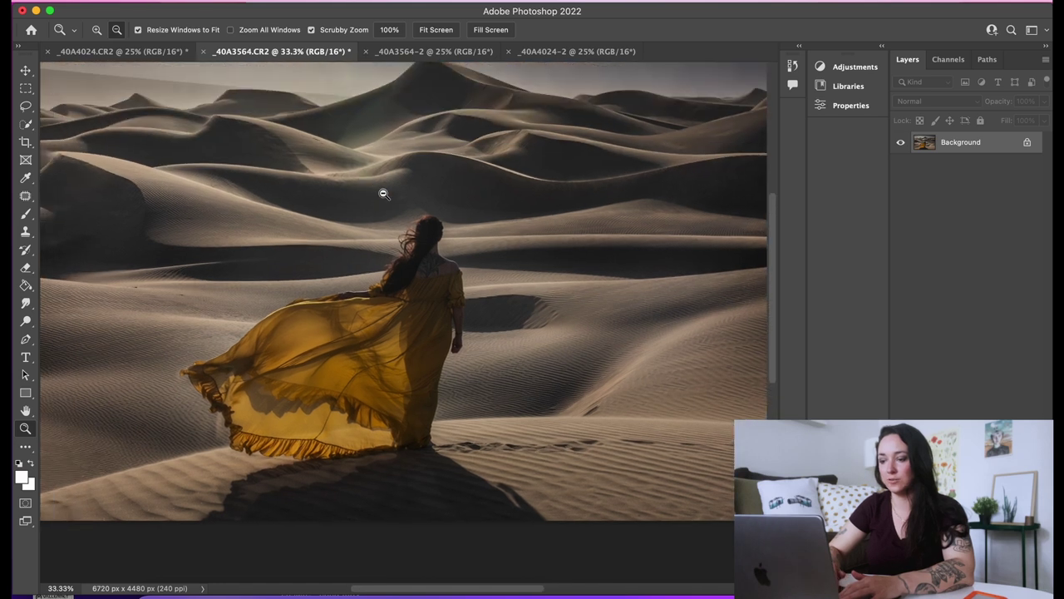
Zoom out to 25% and pick an enlarged Spot Healing Brush in Content-Aware mode.
{"action": "left_click", "coordinate": [448, 210]}
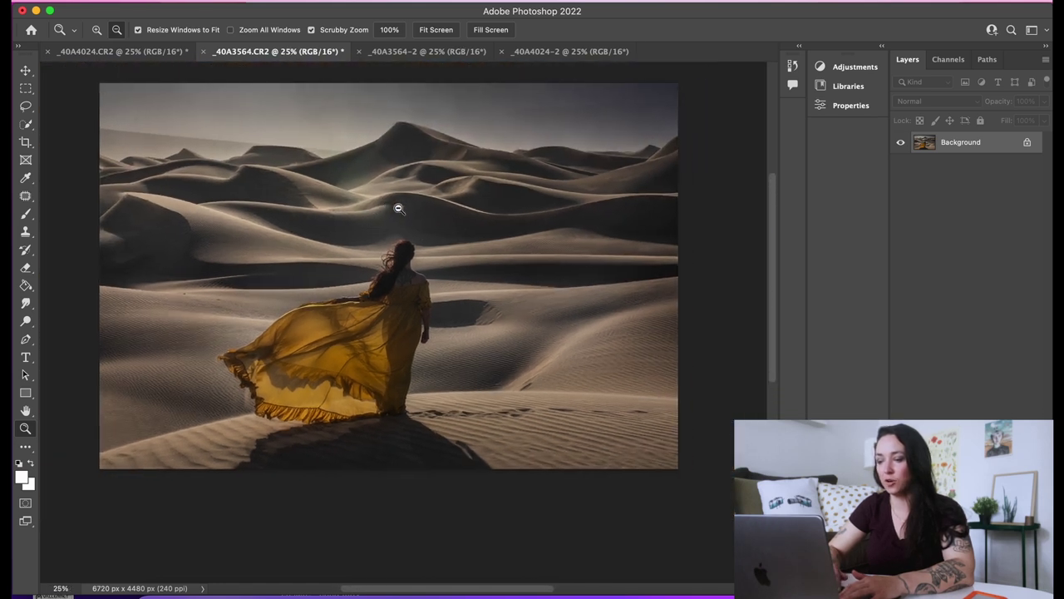
{"action": "left_click", "coordinate": [25, 196]}
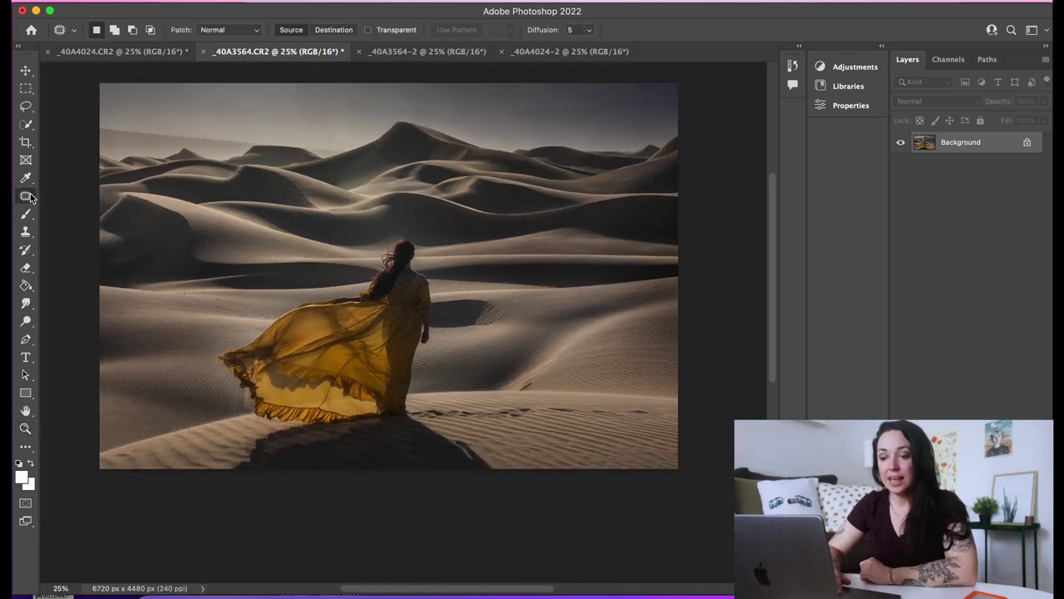
{"action": "left_click", "coordinate": [31, 200]}
{"action": "left_click", "coordinate": [95, 193]}
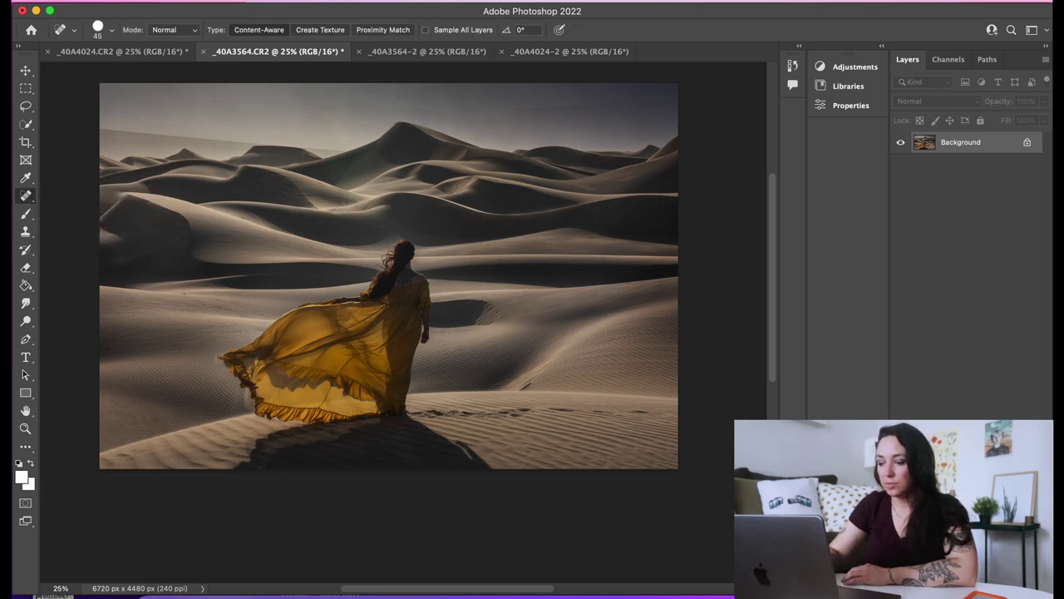
{"action": "key", "text": "bracketright"}
{"action": "key", "text": "bracketright"}
{"action": "key", "text": "bracketright"}
{"action": "key", "text": "bracketright"}
{"action": "key", "text": "bracketright"}
{"action": "key", "text": "bracketright"}
{"action": "key", "text": "bracketright"}
{"action": "key", "text": "bracketright"}
{"action": "key", "text": "bracketright"}
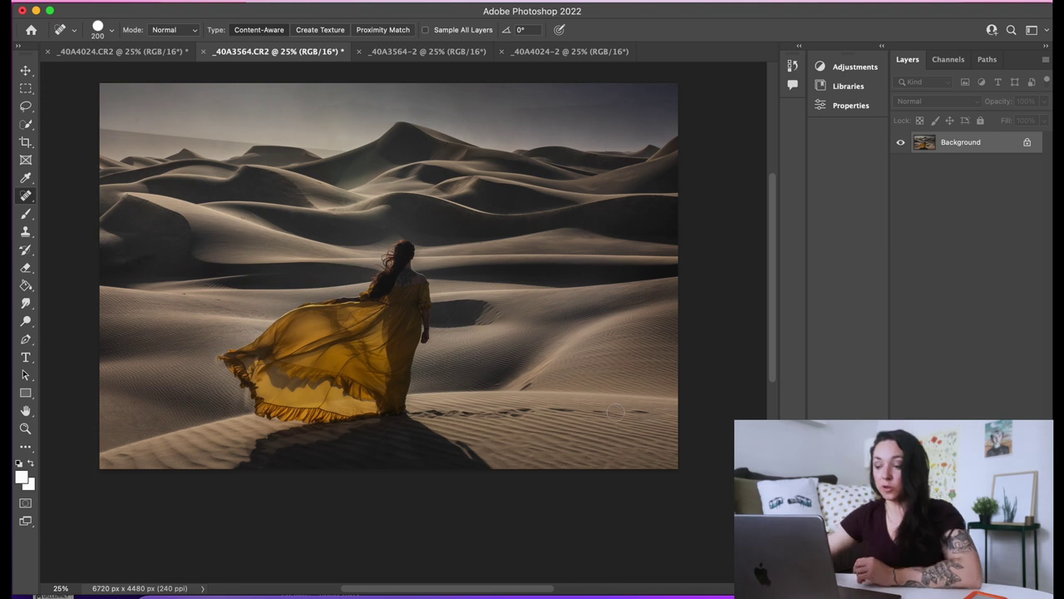
{"action": "key", "text": "bracketright"}
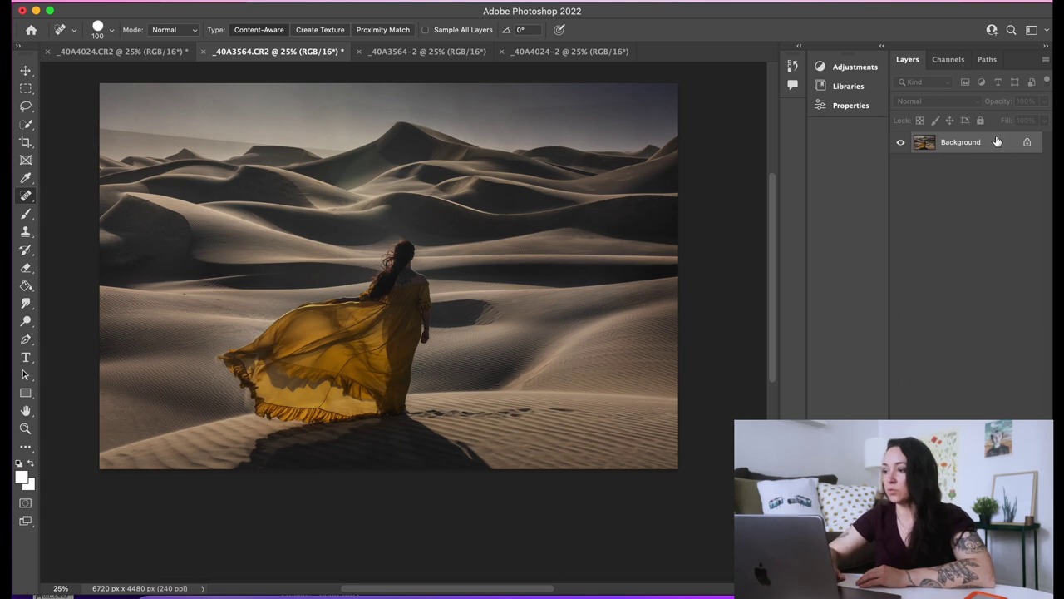
Duplicate the Background layer as 'Background copy' and apply the Camera Raw Filter to it.
{"action": "left_click_drag", "start_coordinate": [997, 141], "coordinate": [997, 171]}
{"action": "key", "text": "super+j"}
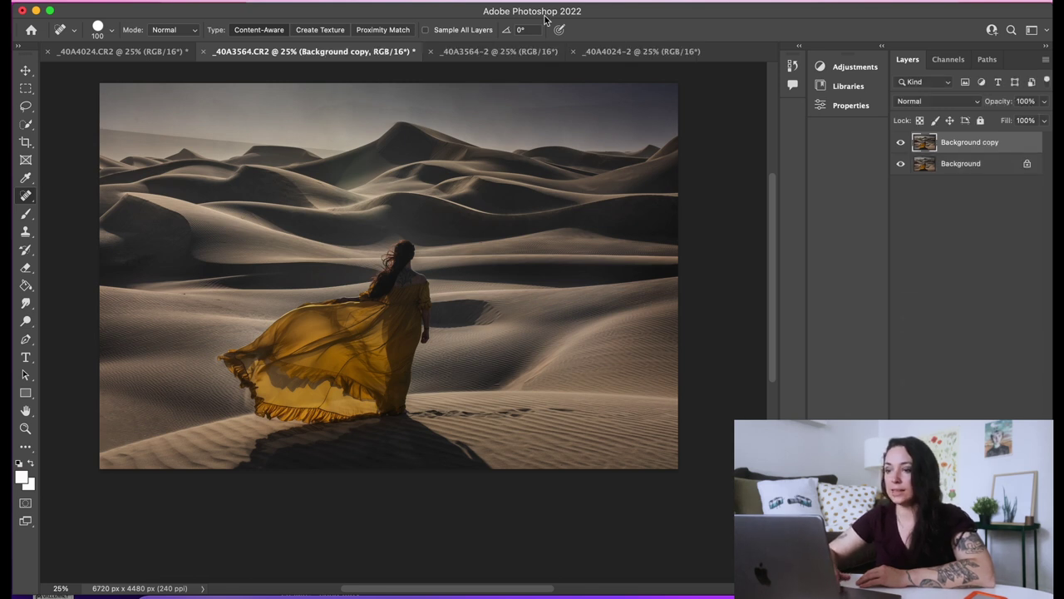
{"action": "left_click", "coordinate": [333, 1]}
{"action": "left_click", "coordinate": [372, 98]}
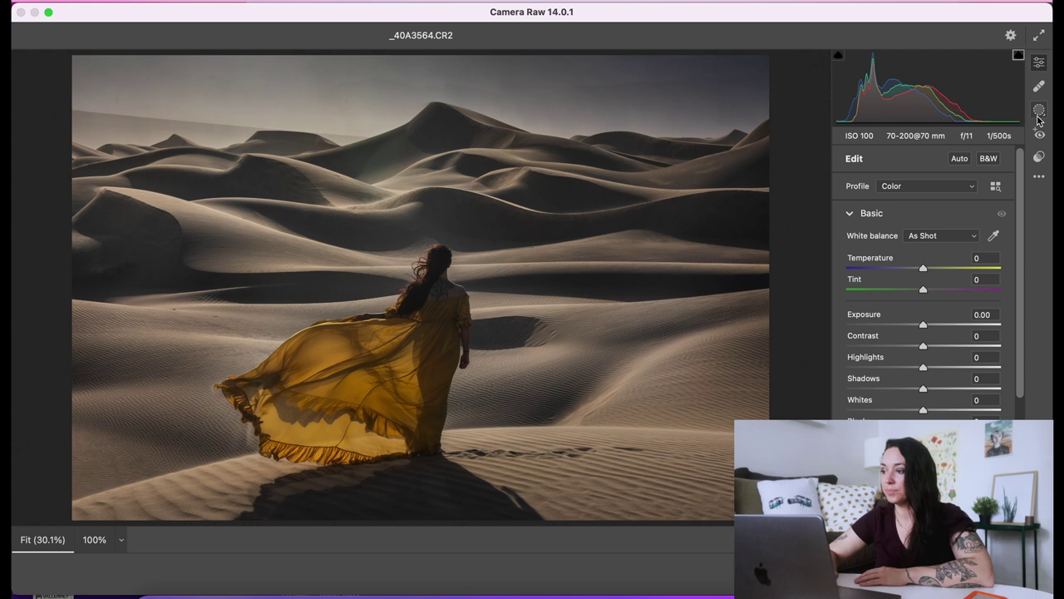
Brush Mask 1 over the distant dune peak in Camera Raw and hide the overlay.
{"action": "left_click", "coordinate": [1038, 111]}
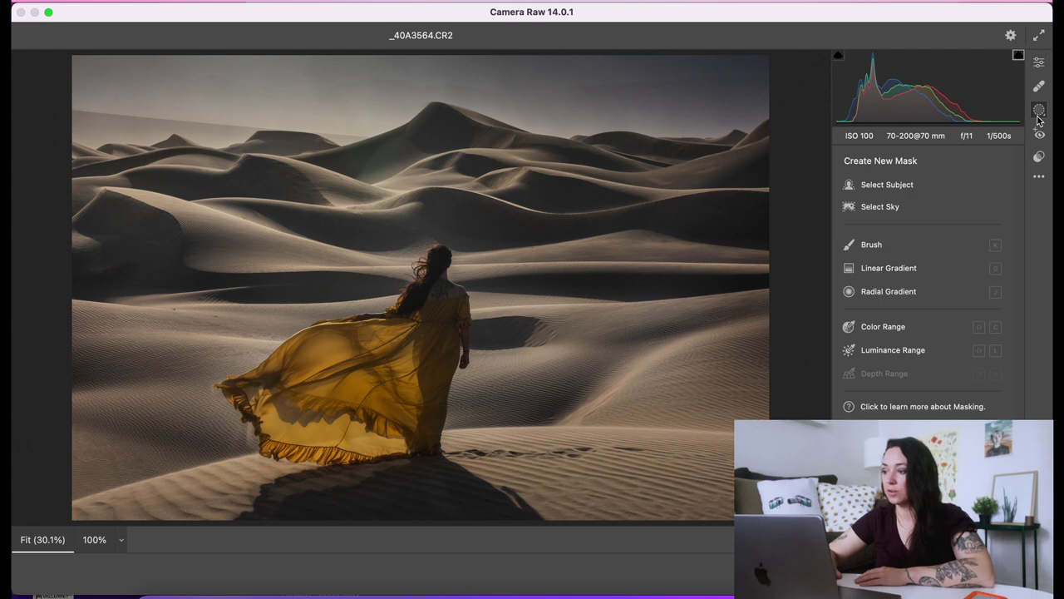
{"action": "left_click", "coordinate": [872, 245]}
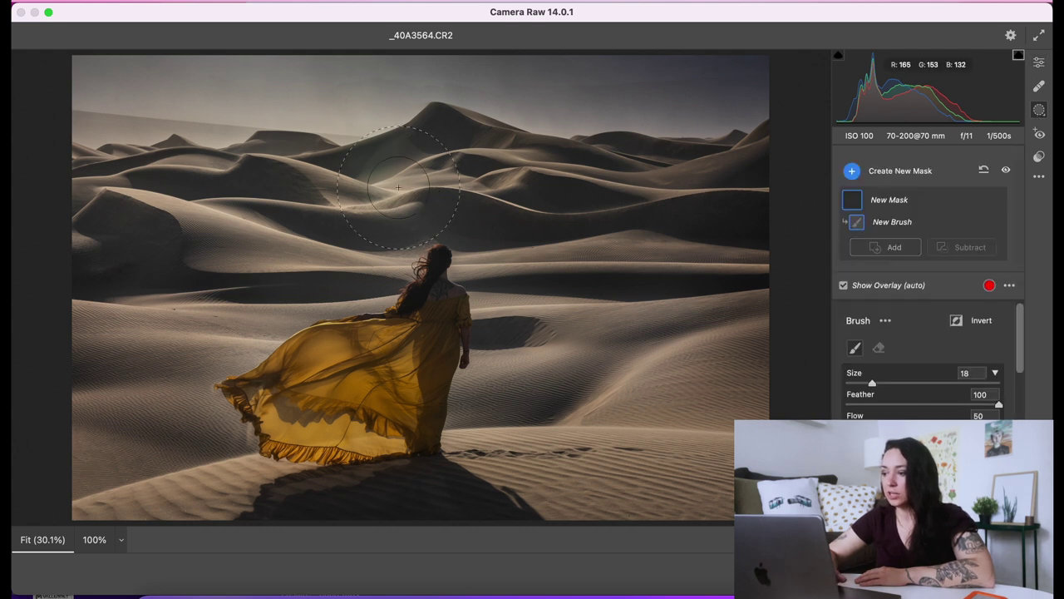
{"action": "mouse_move", "coordinate": [415, 171]}
{"action": "left_mouse_down"}
{"action": "mouse_move", "coordinate": [374, 199]}
{"action": "mouse_move", "coordinate": [386, 180]}
{"action": "left_mouse_up"}
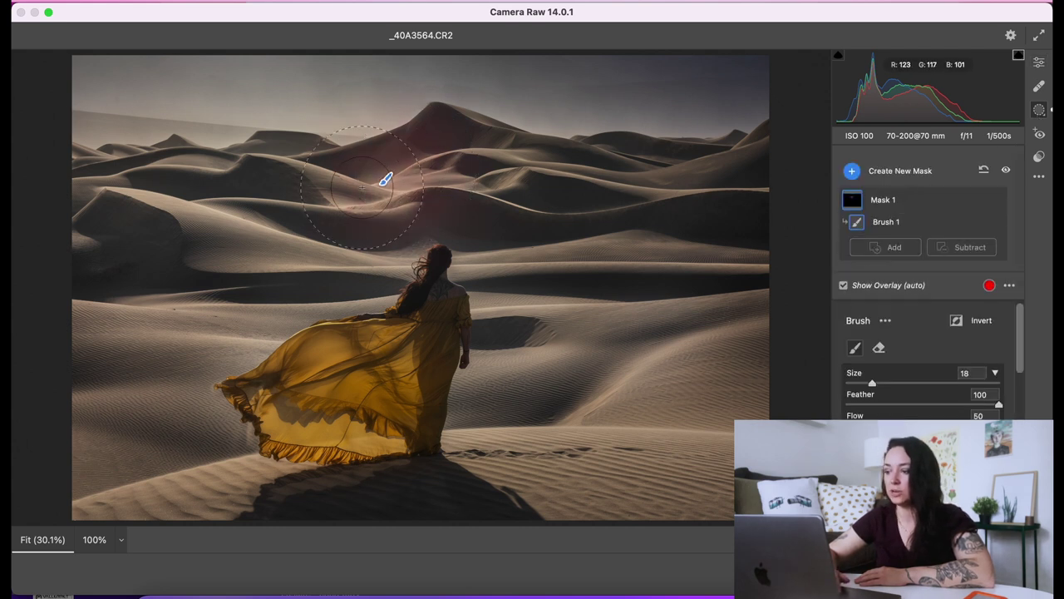
{"action": "scroll", "coordinate": [923, 366], "scroll_direction": "down", "scroll_amount": 3}
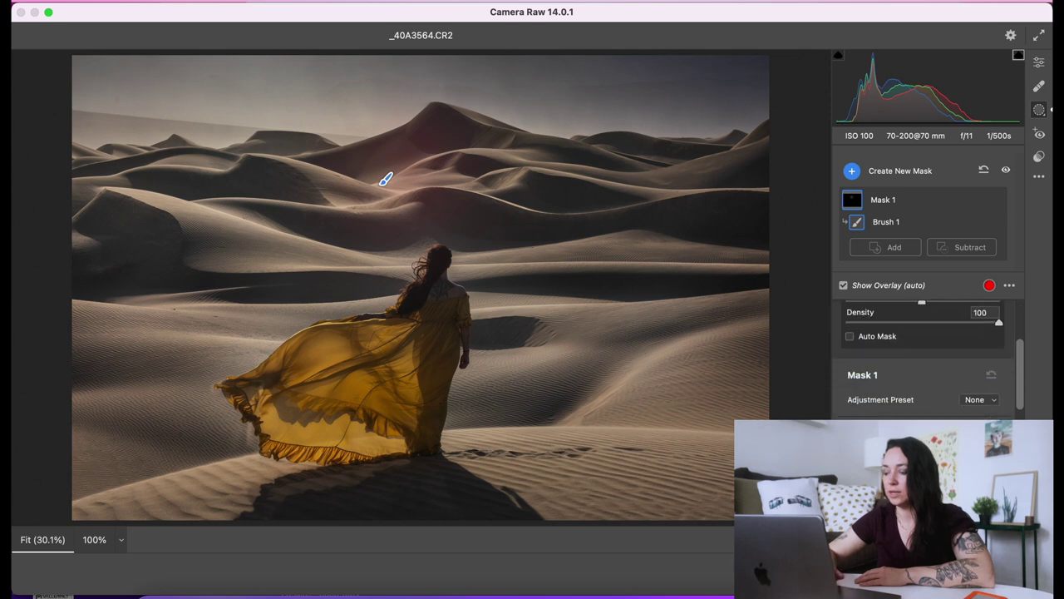
{"action": "key", "text": "y"}
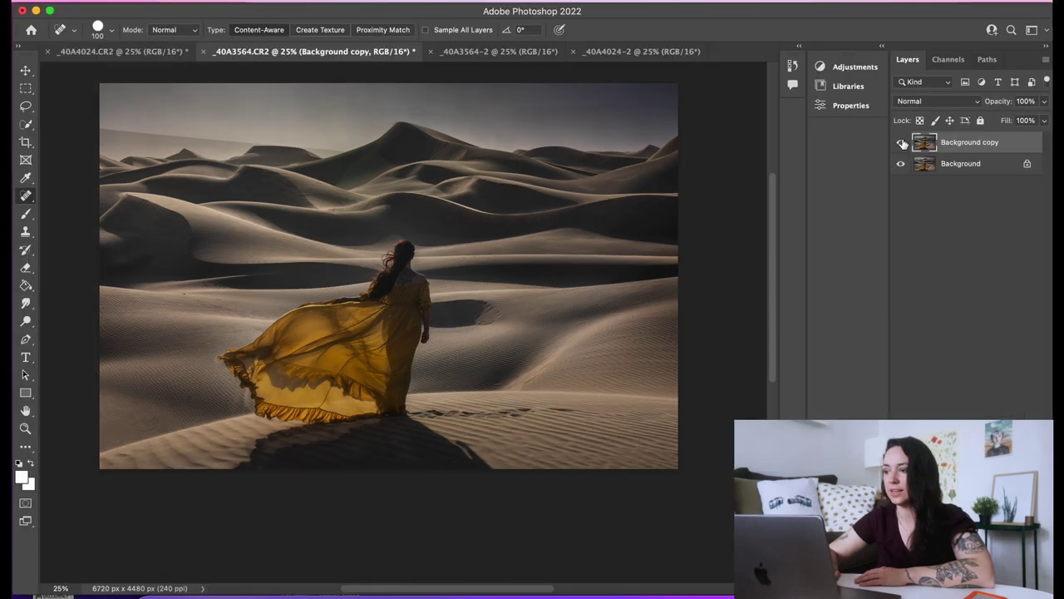
Compare the retouched copy, Merge Visible, and marquee the lower 3337 px of the photo.
{"action": "left_click", "coordinate": [902, 143]}
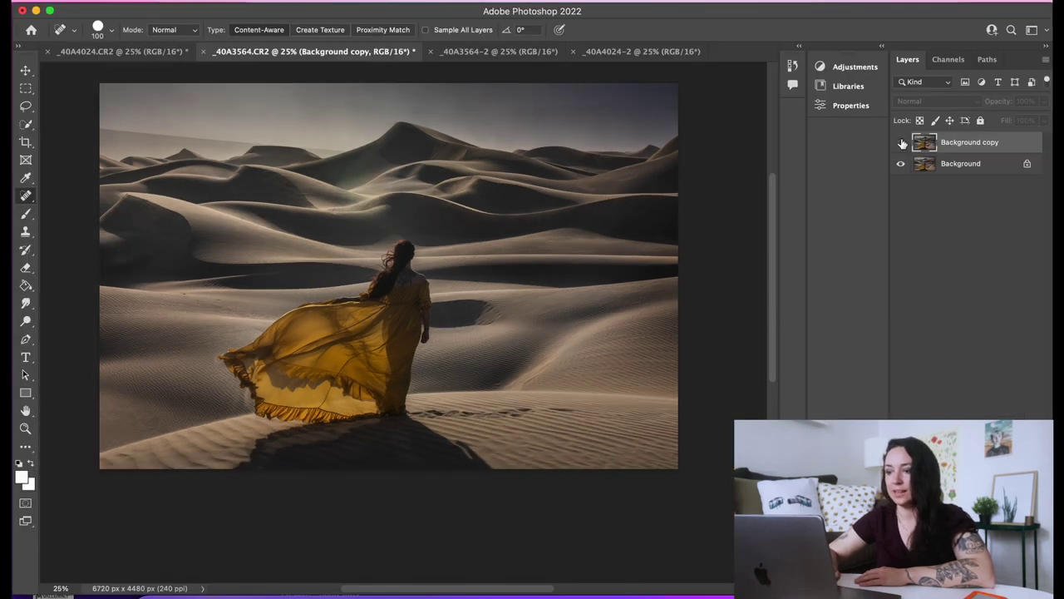
{"action": "left_click", "coordinate": [902, 143]}
{"action": "left_click", "coordinate": [902, 143]}
{"action": "left_click", "coordinate": [902, 143]}
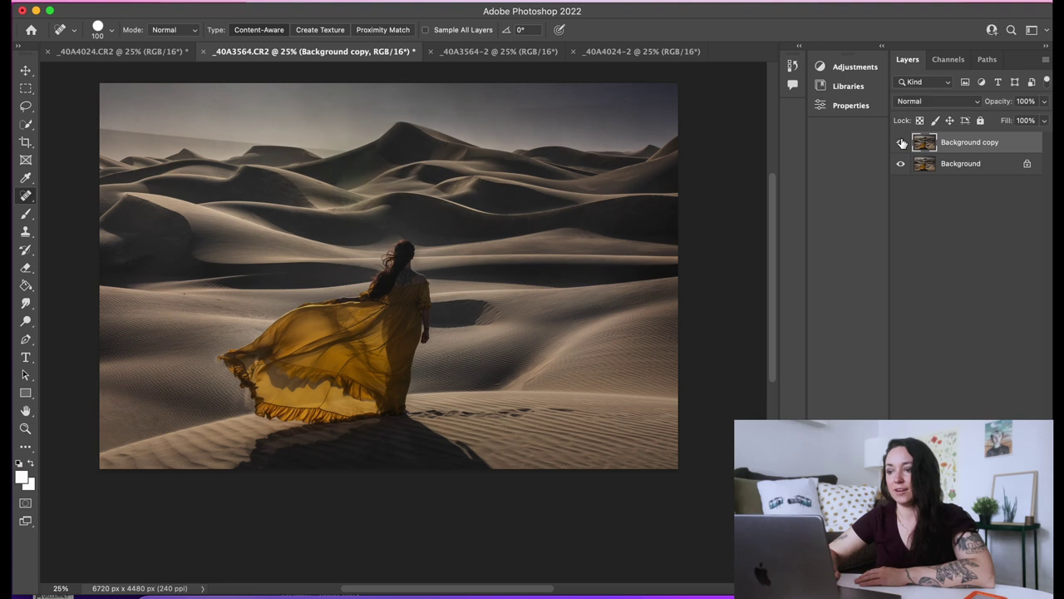
{"action": "right_click", "coordinate": [1000, 145]}
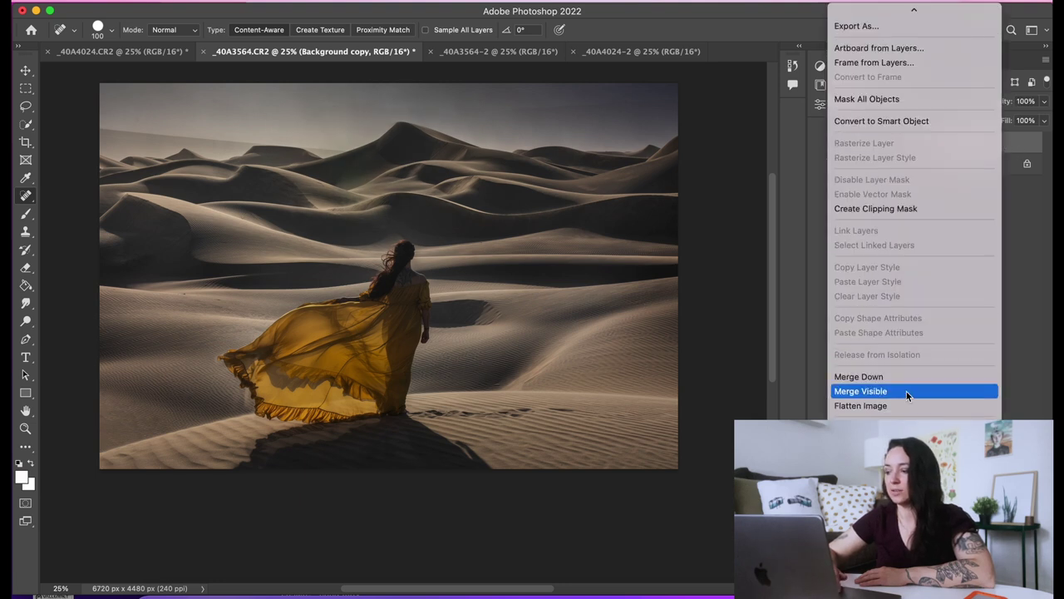
{"action": "left_click", "coordinate": [905, 392]}
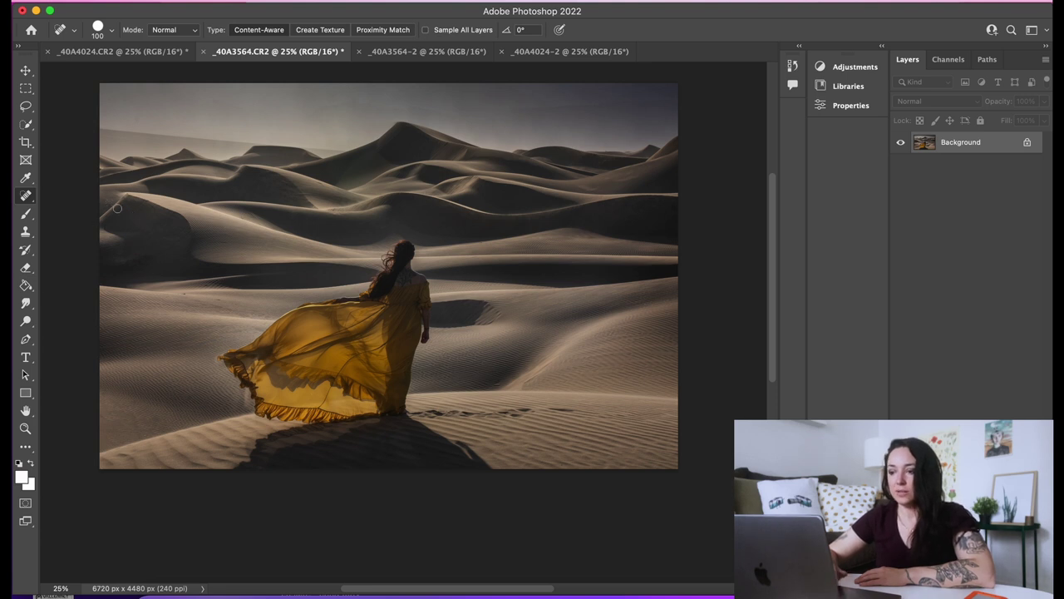
{"action": "key", "text": "m"}
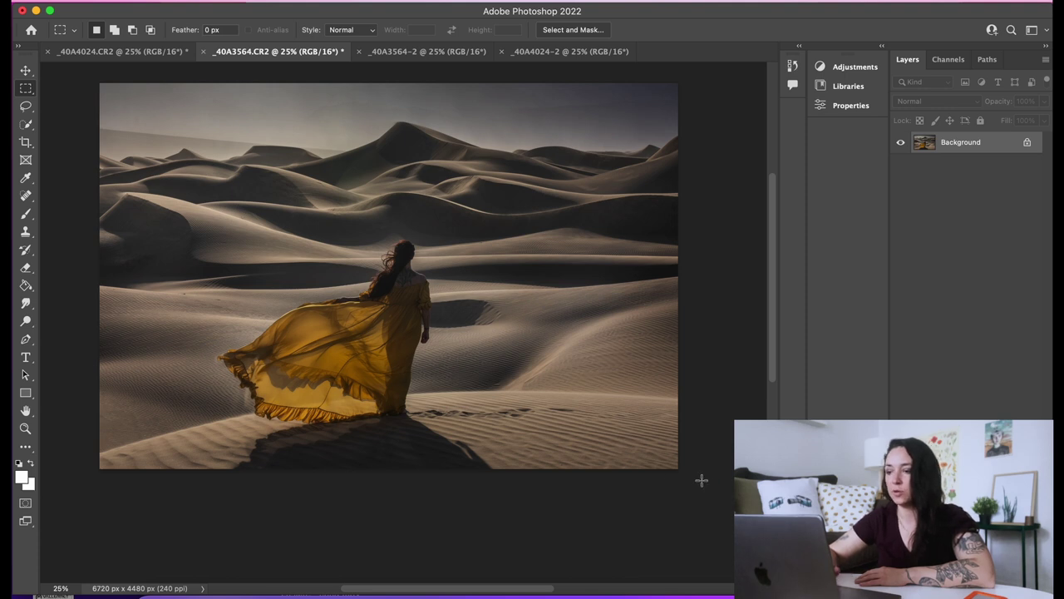
{"action": "left_click_drag", "start_coordinate": [702, 480], "coordinate": [79, 183]}
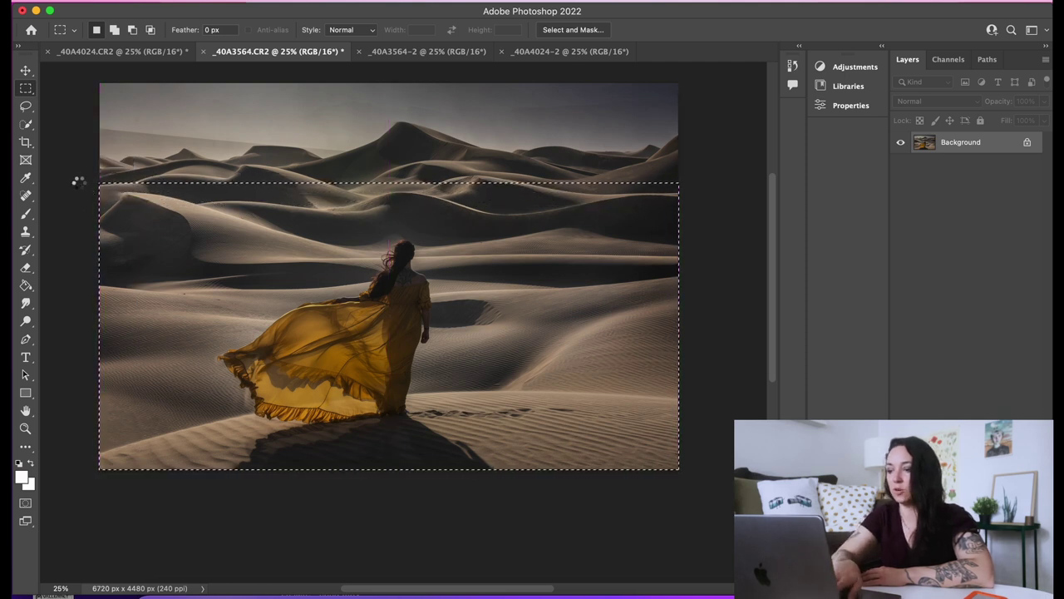
Copy the lower selection onto Layer 1 and shift it 146 px to the right.
{"action": "key", "text": "super+j"}
{"action": "left_click", "coordinate": [25, 70]}
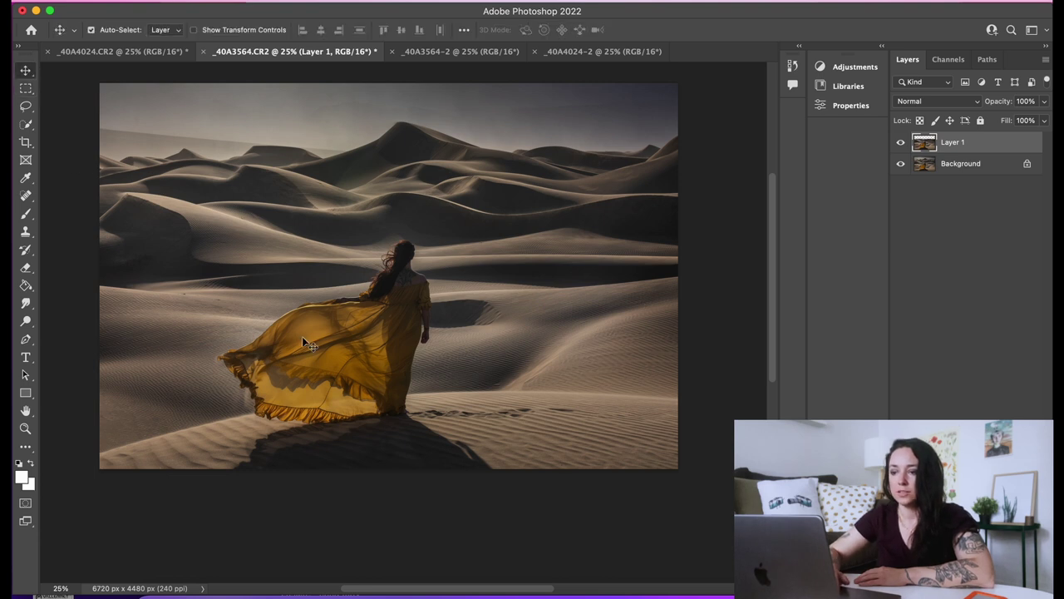
{"action": "left_click_drag", "start_coordinate": [390, 330], "coordinate": [399, 333]}
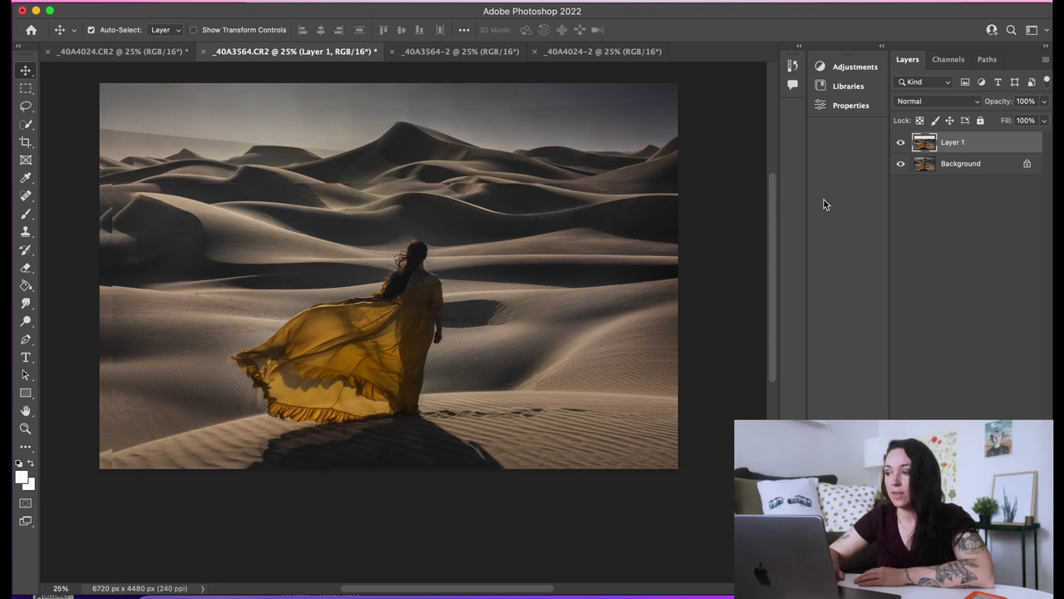
Add a layer mask to Layer 1 and paint black across the dune seam with a 500 px brush.
{"action": "left_click", "coordinate": [973, 581]}
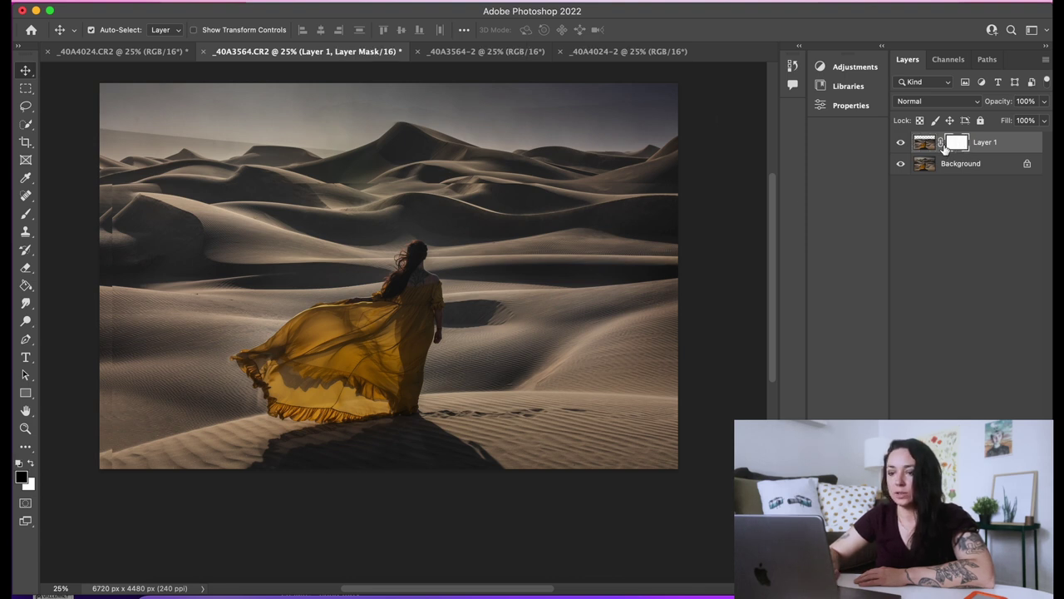
{"action": "left_click", "coordinate": [27, 214]}
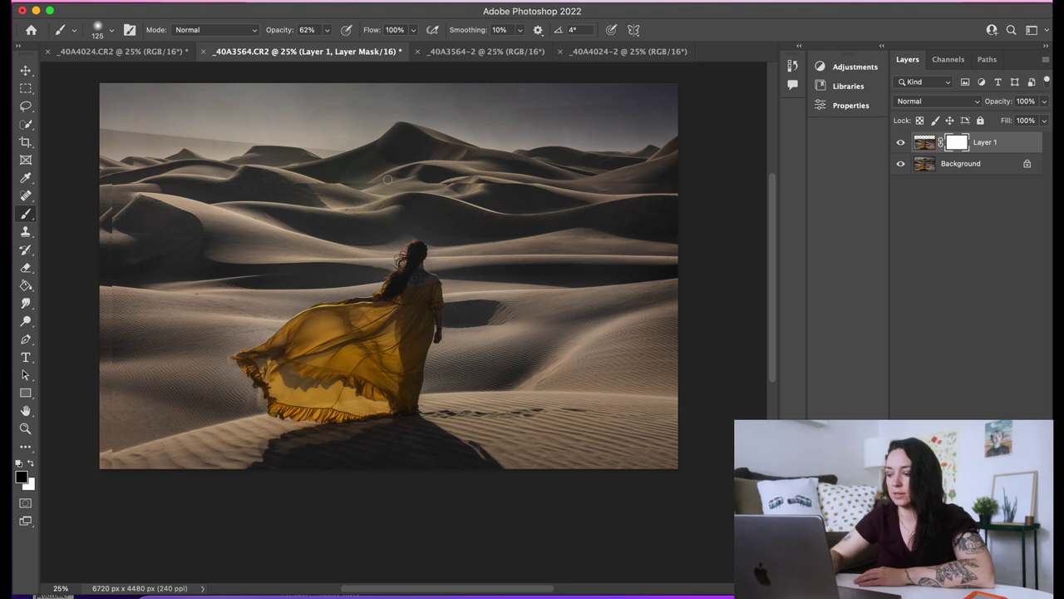
{"action": "key", "text": "bracketright"}
{"action": "key", "text": "bracketright"}
{"action": "key", "text": "bracketright"}
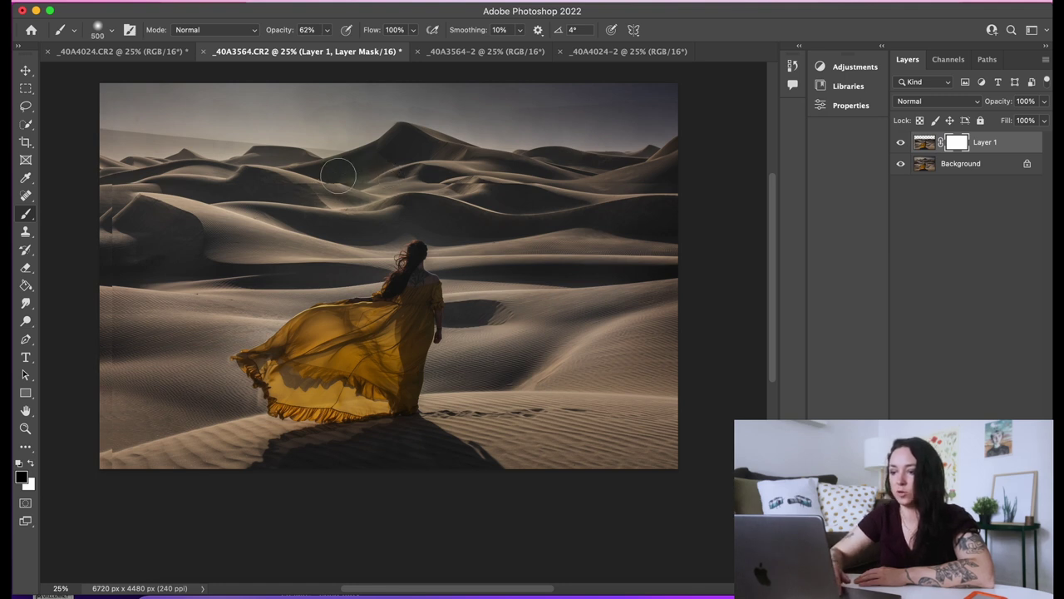
{"action": "mouse_move", "coordinate": [363, 175]}
{"action": "left_mouse_down"}
{"action": "mouse_move", "coordinate": [570, 184]}
{"action": "mouse_move", "coordinate": [439, 168]}
{"action": "mouse_move", "coordinate": [676, 184]}
{"action": "mouse_move", "coordinate": [405, 147]}
{"action": "mouse_move", "coordinate": [348, 155]}
{"action": "mouse_move", "coordinate": [367, 168]}
{"action": "mouse_move", "coordinate": [278, 178]}
{"action": "mouse_move", "coordinate": [324, 178]}
{"action": "mouse_move", "coordinate": [161, 173]}
{"action": "mouse_move", "coordinate": [334, 186]}
{"action": "mouse_move", "coordinate": [178, 166]}
{"action": "mouse_move", "coordinate": [193, 155]}
{"action": "mouse_move", "coordinate": [639, 179]}
{"action": "mouse_move", "coordinate": [333, 197]}
{"action": "mouse_move", "coordinate": [185, 188]}
{"action": "mouse_move", "coordinate": [279, 163]}
{"action": "mouse_move", "coordinate": [54, 210]}
{"action": "mouse_move", "coordinate": [360, 174]}
{"action": "mouse_move", "coordinate": [279, 178]}
{"action": "mouse_move", "coordinate": [298, 176]}
{"action": "mouse_move", "coordinate": [438, 187]}
{"action": "left_mouse_up"}
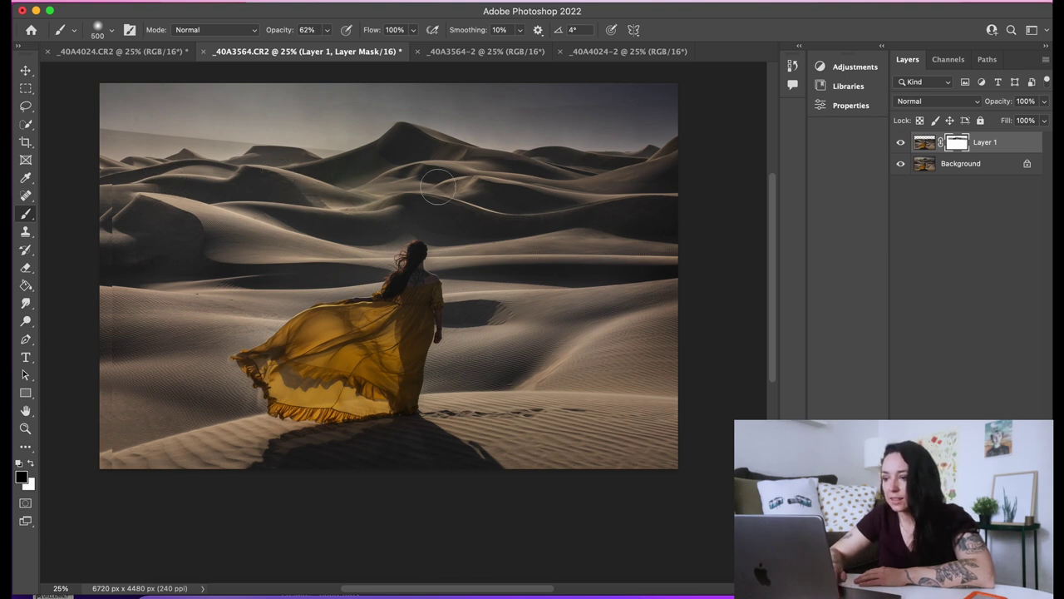
Merge all visible layers into a single Background layer.
{"action": "right_click", "coordinate": [1002, 139]}
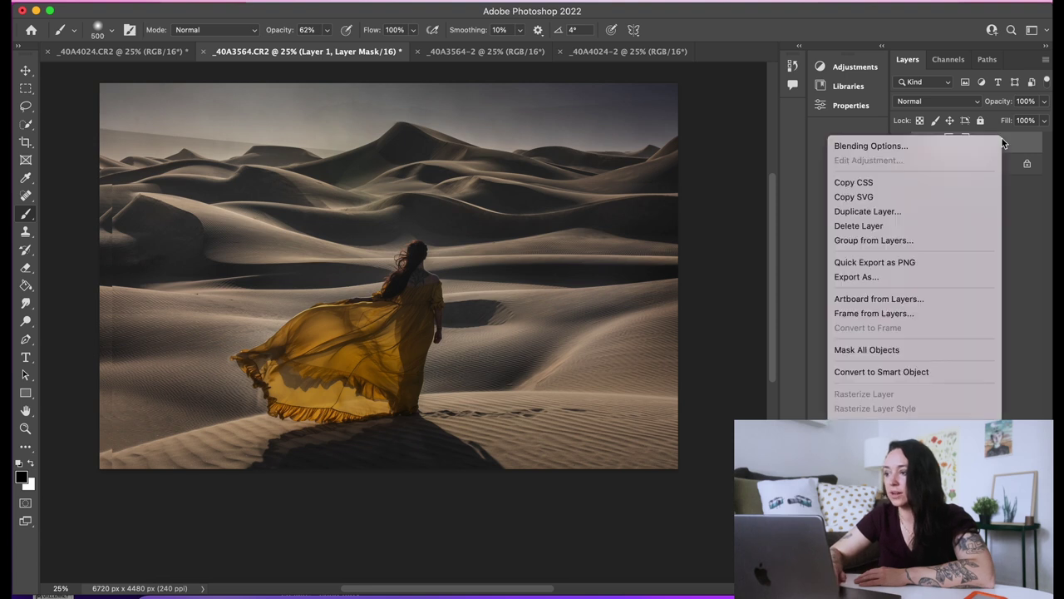
{"action": "left_click", "coordinate": [875, 388]}
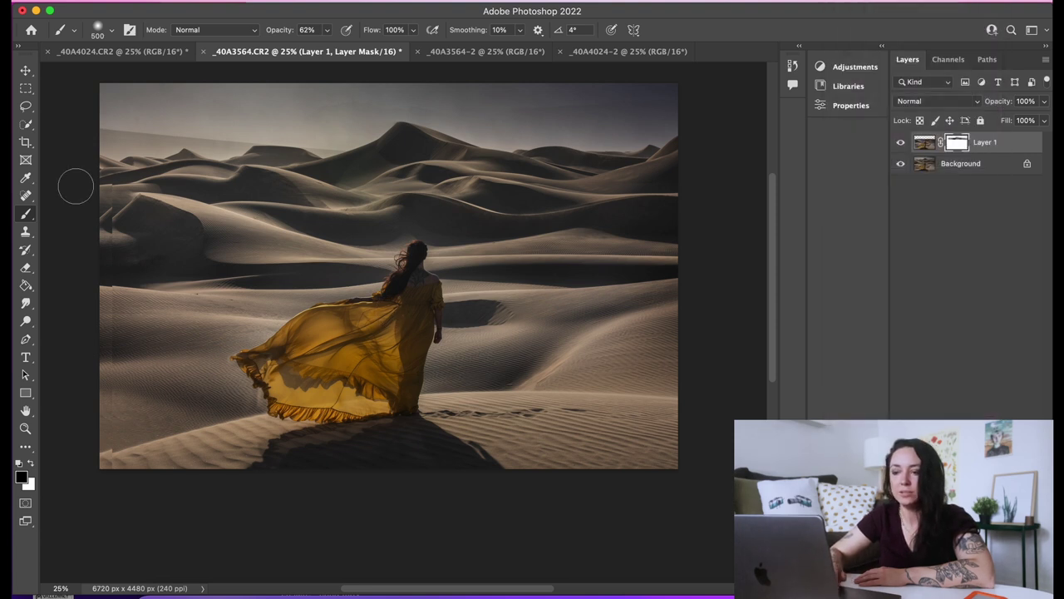
{"action": "left_click", "coordinate": [25, 88]}
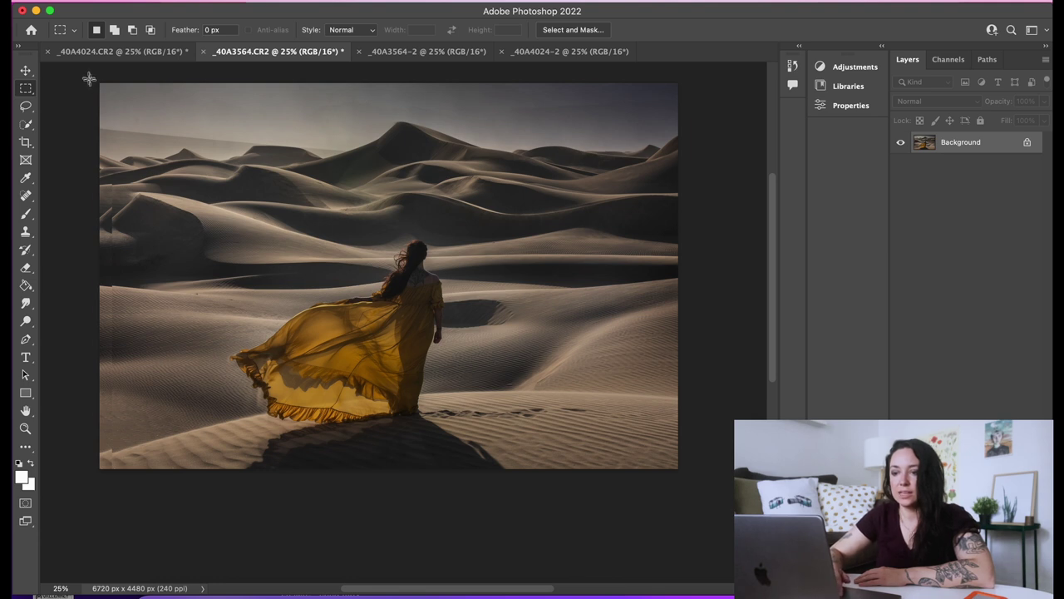
Distort a full-height left-edge strip outward to about 127% width, commit it, and deselect.
{"action": "left_click_drag", "start_coordinate": [89, 78], "coordinate": [156, 423]}
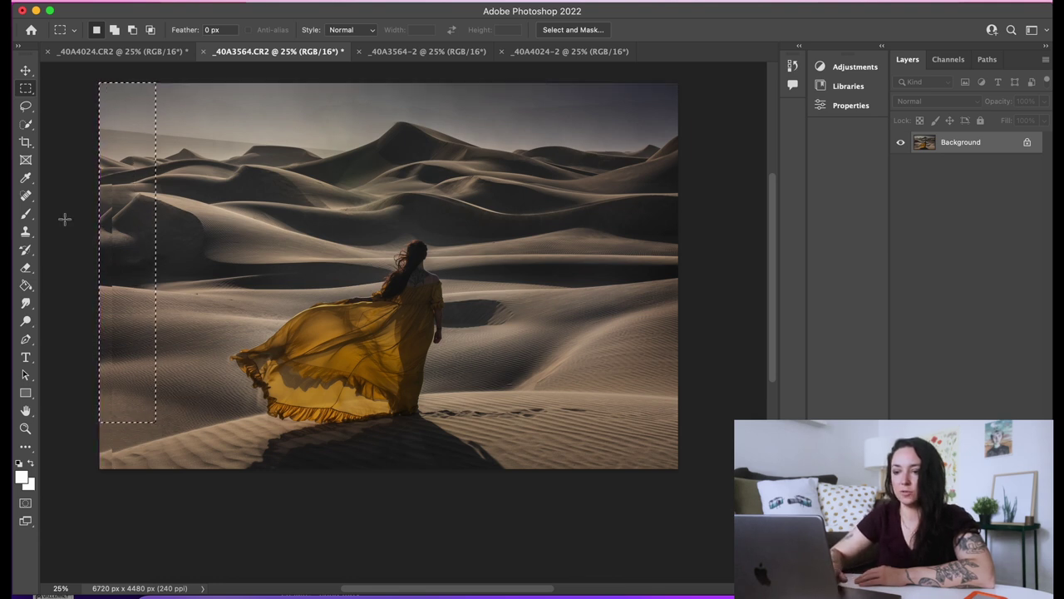
{"action": "left_click_drag", "start_coordinate": [87, 76], "coordinate": [215, 501]}
{"action": "left_click", "coordinate": [149, 2]}
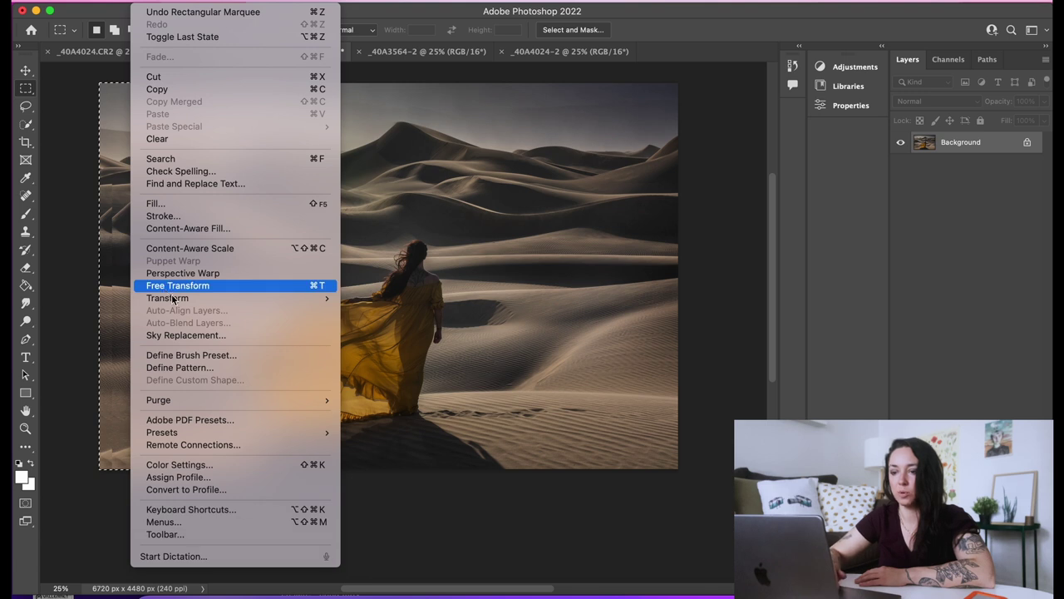
{"action": "mouse_move", "coordinate": [172, 298]}
{"action": "left_click", "coordinate": [391, 355]}
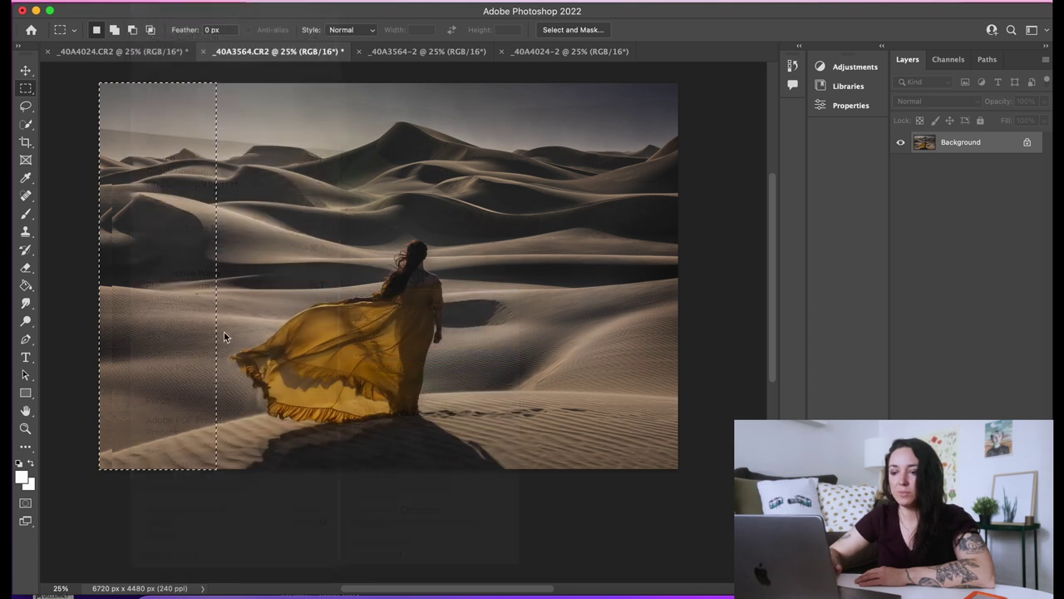
{"action": "left_click", "coordinate": [147, 2]}
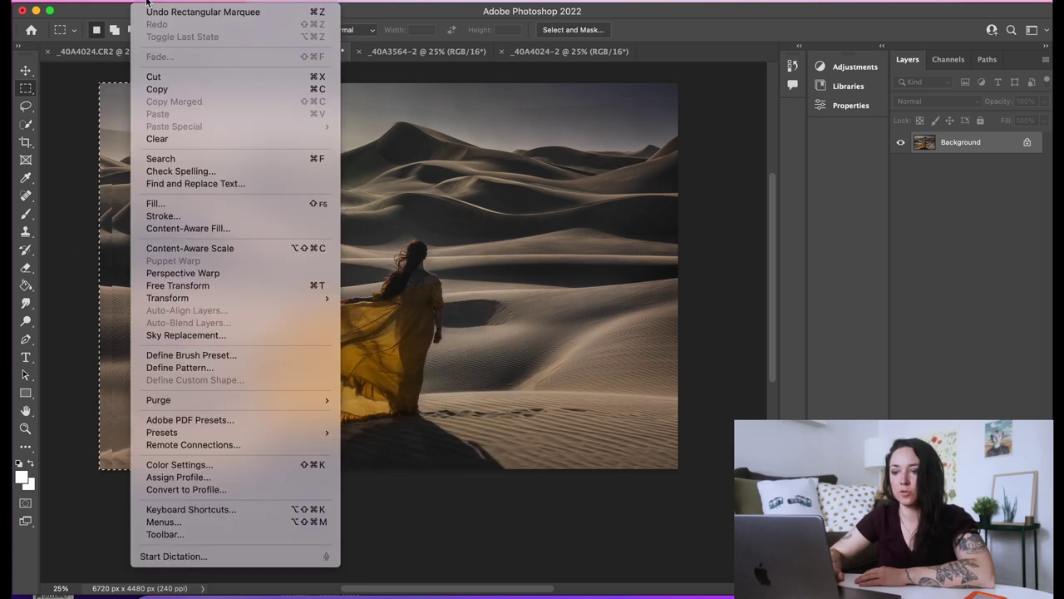
{"action": "mouse_move", "coordinate": [215, 299]}
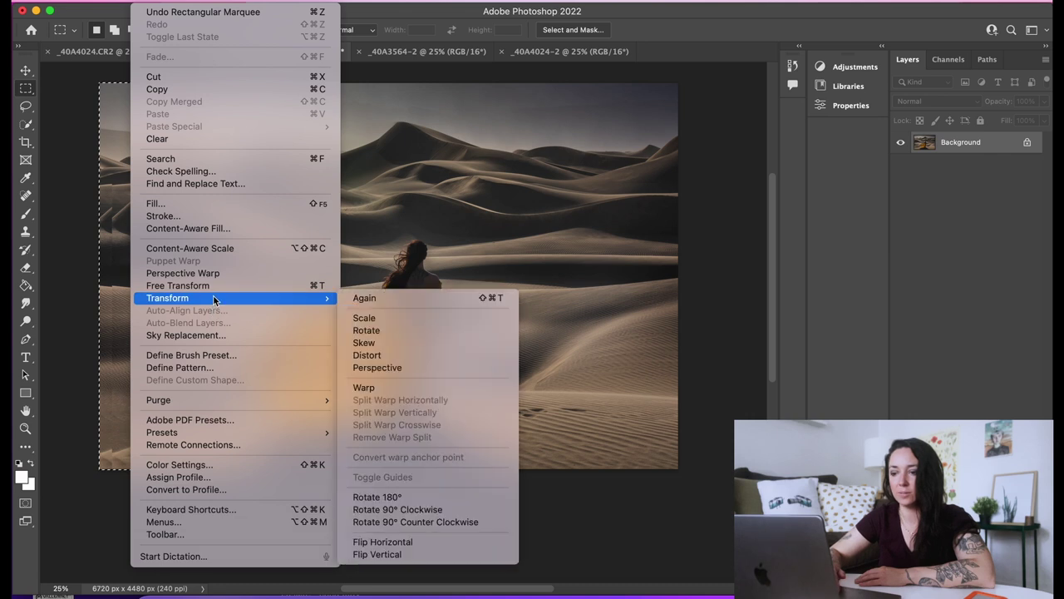
{"action": "left_click", "coordinate": [415, 355]}
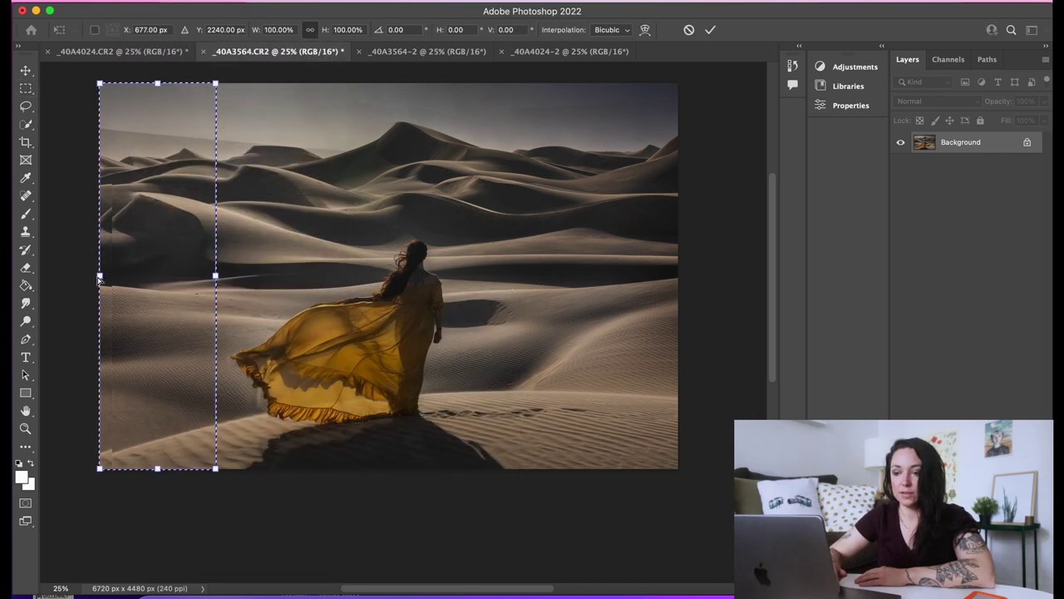
{"action": "left_click_drag", "start_coordinate": [98, 278], "coordinate": [68, 275]}
{"action": "key", "text": "Return"}
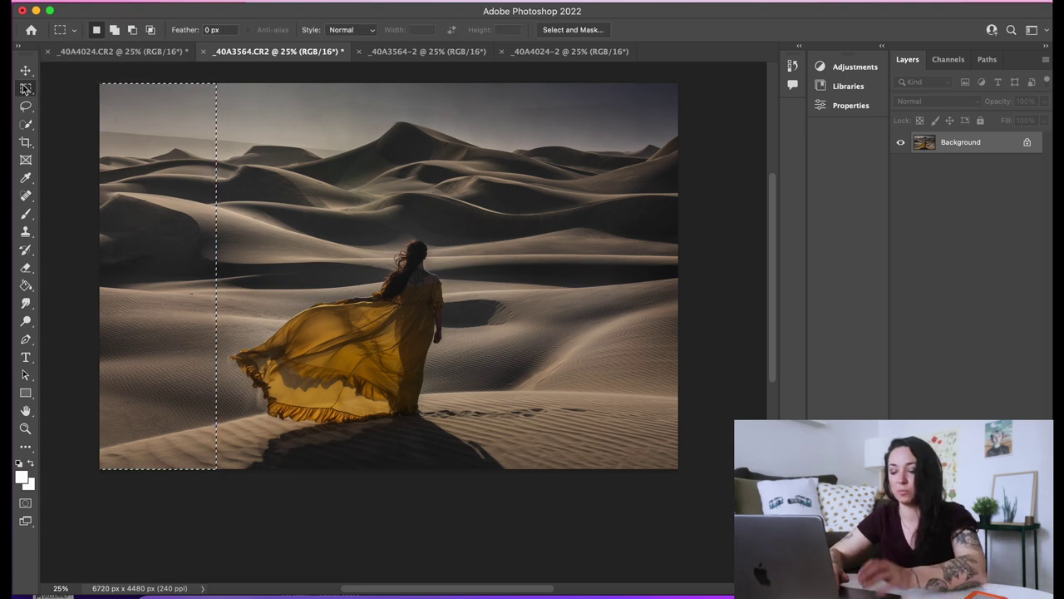
{"action": "left_click", "coordinate": [257, 99]}
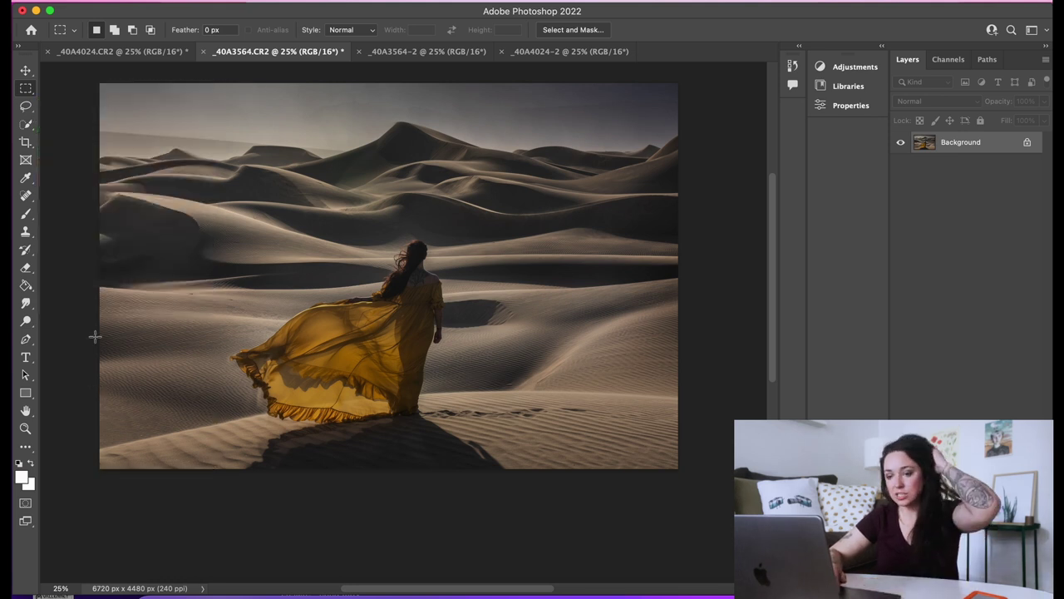
Spot-heal the dark specks along the left-side dunes with Content-Aware healing.
{"action": "left_click", "coordinate": [26, 196]}
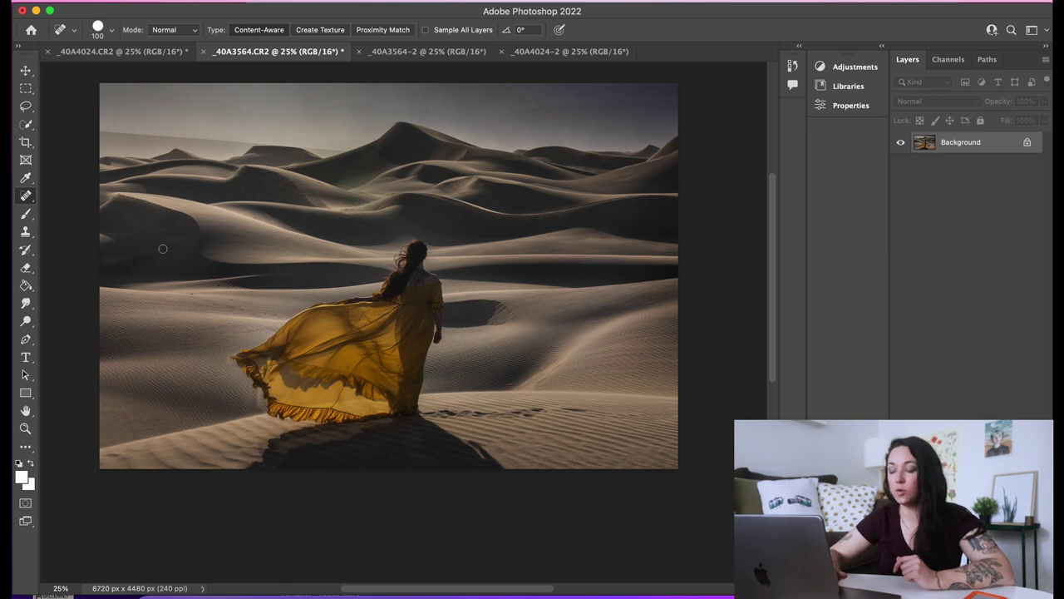
{"action": "left_click_drag", "start_coordinate": [113, 239], "coordinate": [100, 245]}
{"action": "left_click", "coordinate": [107, 244]}
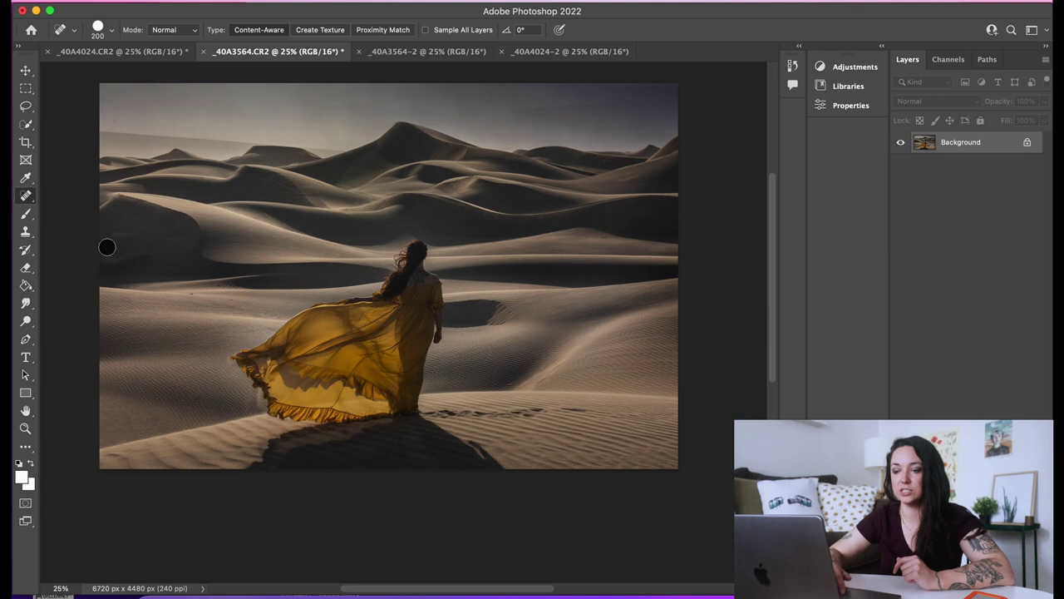
{"action": "left_click", "coordinate": [111, 234]}
{"action": "left_click", "coordinate": [113, 254]}
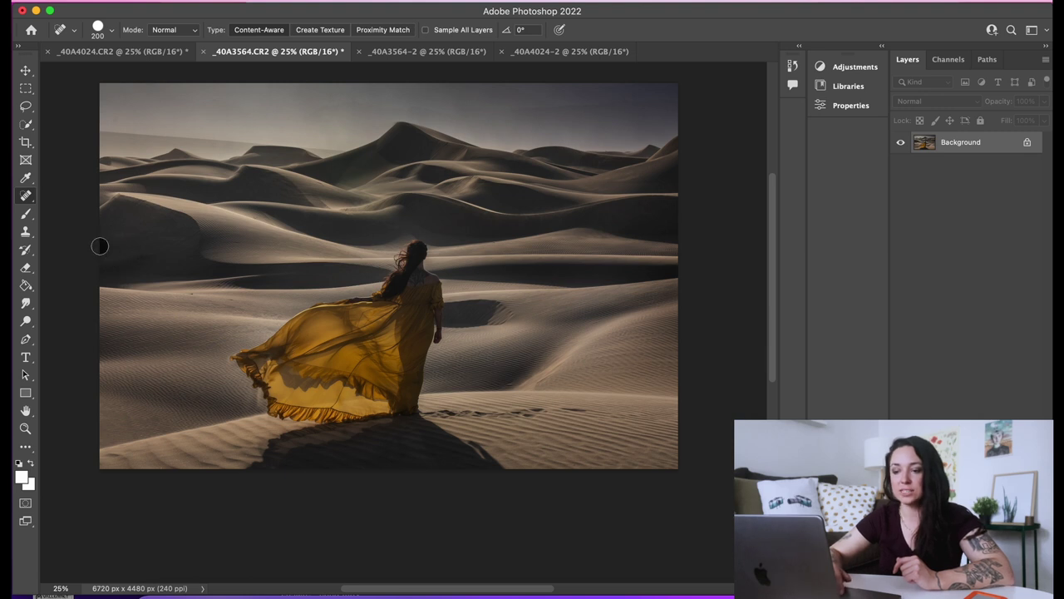
{"action": "left_click", "coordinate": [113, 237]}
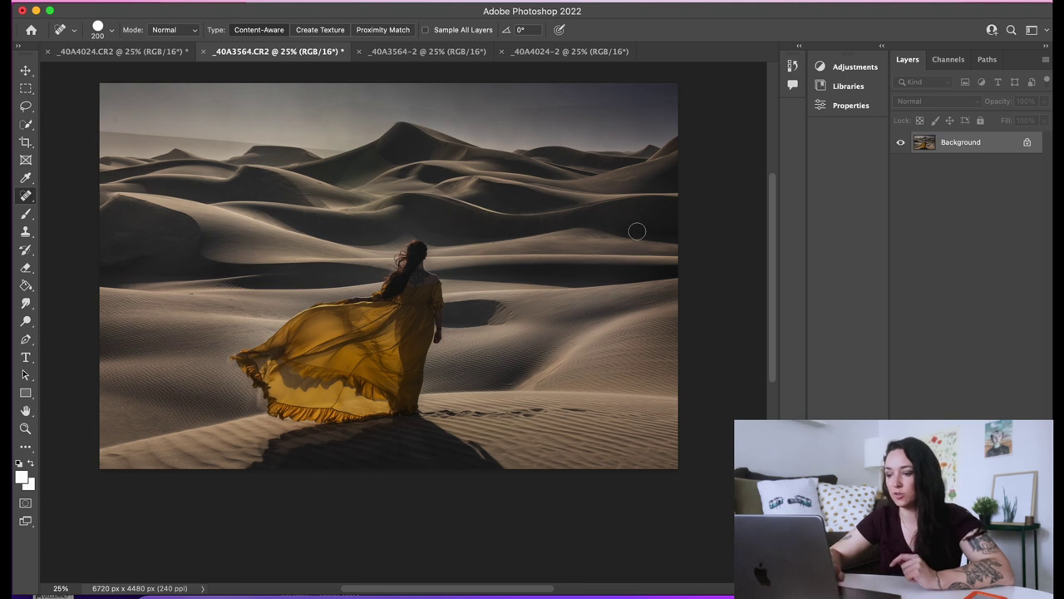
Heal the specks on the foreground sand, then switch to the _40A4024.CR2 document.
{"action": "left_click_drag", "start_coordinate": [565, 406], "coordinate": [580, 407]}
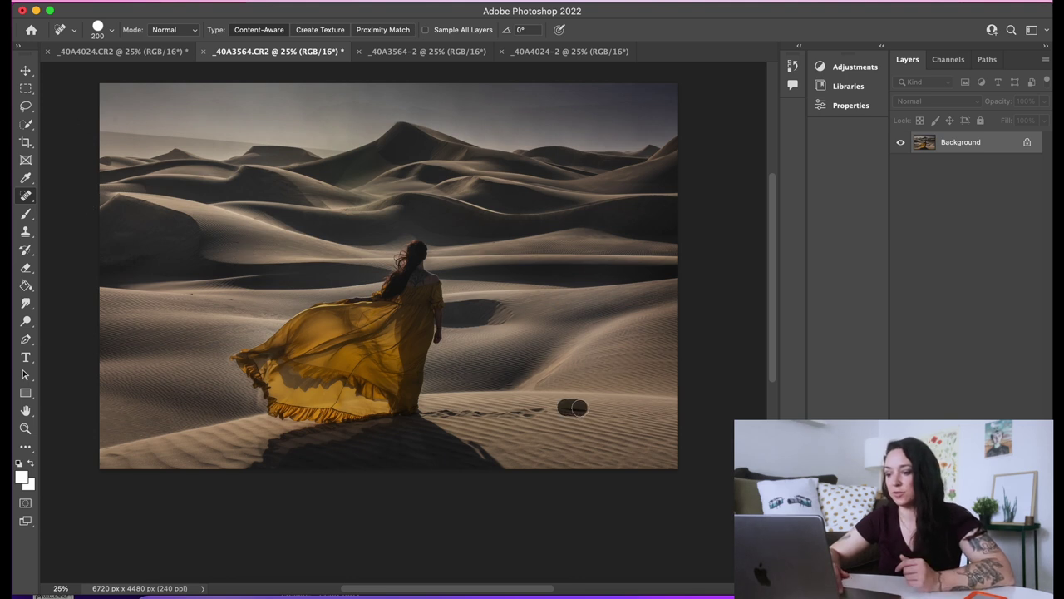
{"action": "left_click", "coordinate": [558, 408]}
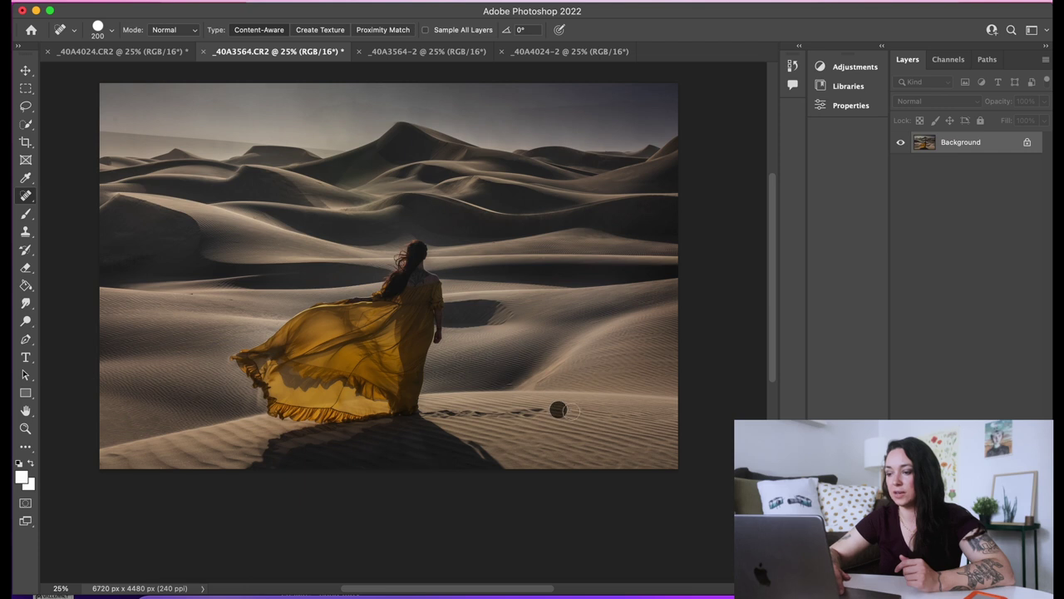
{"action": "left_click", "coordinate": [573, 411]}
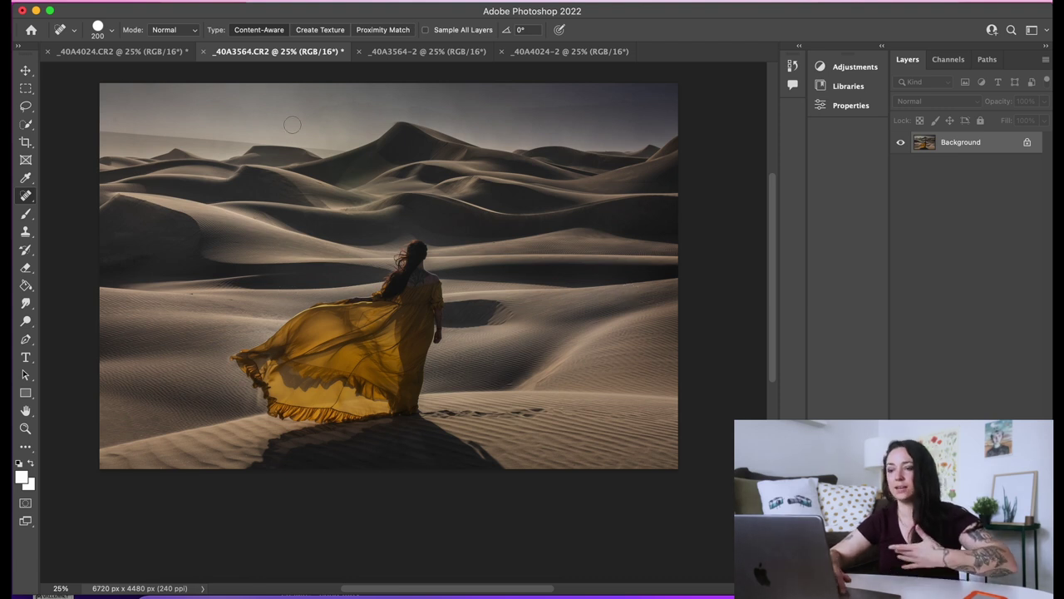
{"action": "left_click", "coordinate": [156, 51]}
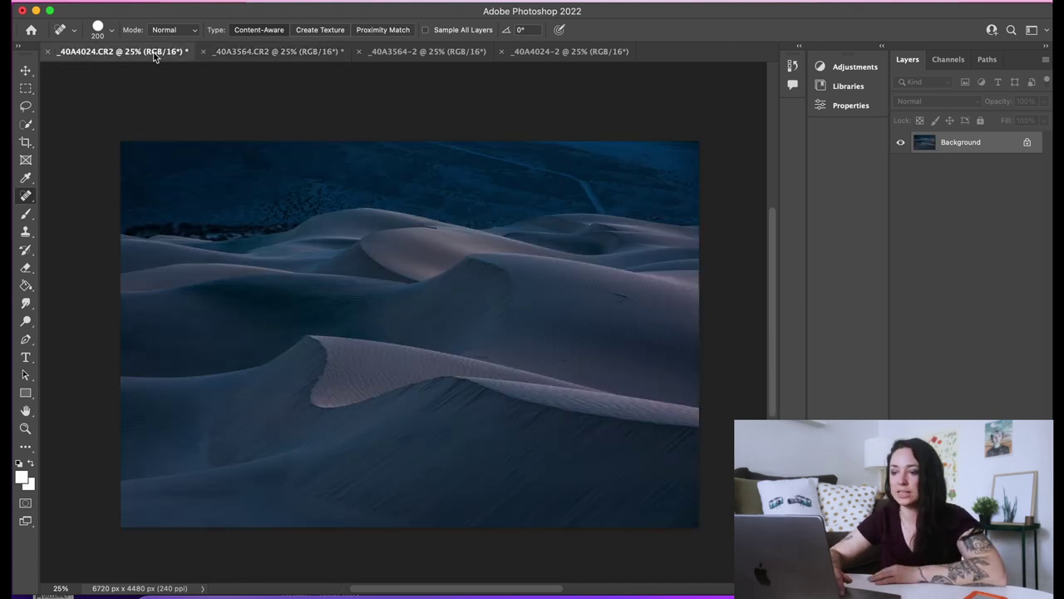
{"action": "left_click", "coordinate": [309, 54]}
{"action": "left_click", "coordinate": [439, 54]}
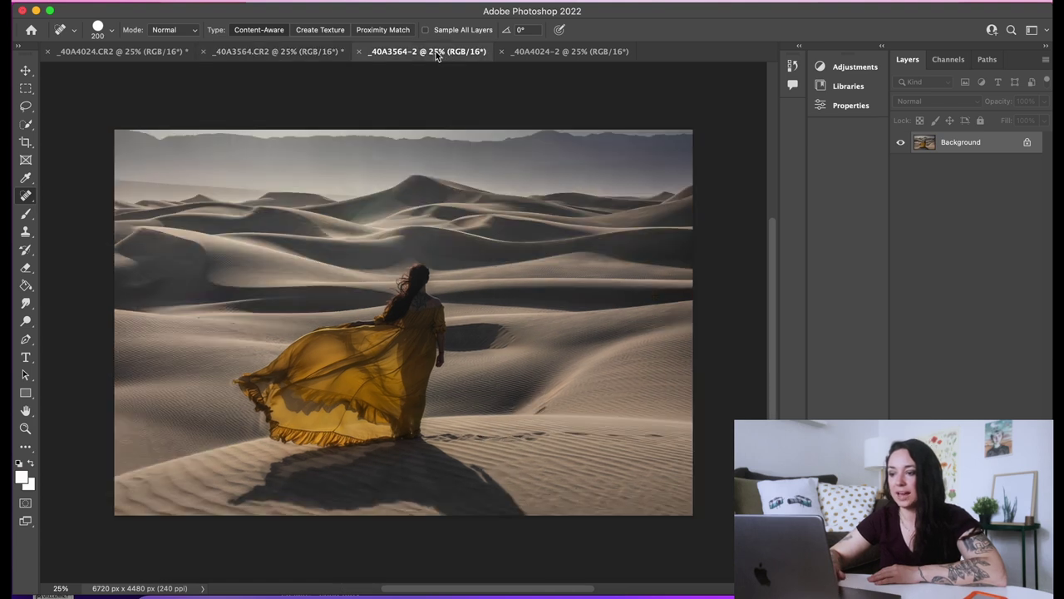
{"action": "left_click", "coordinate": [309, 52]}
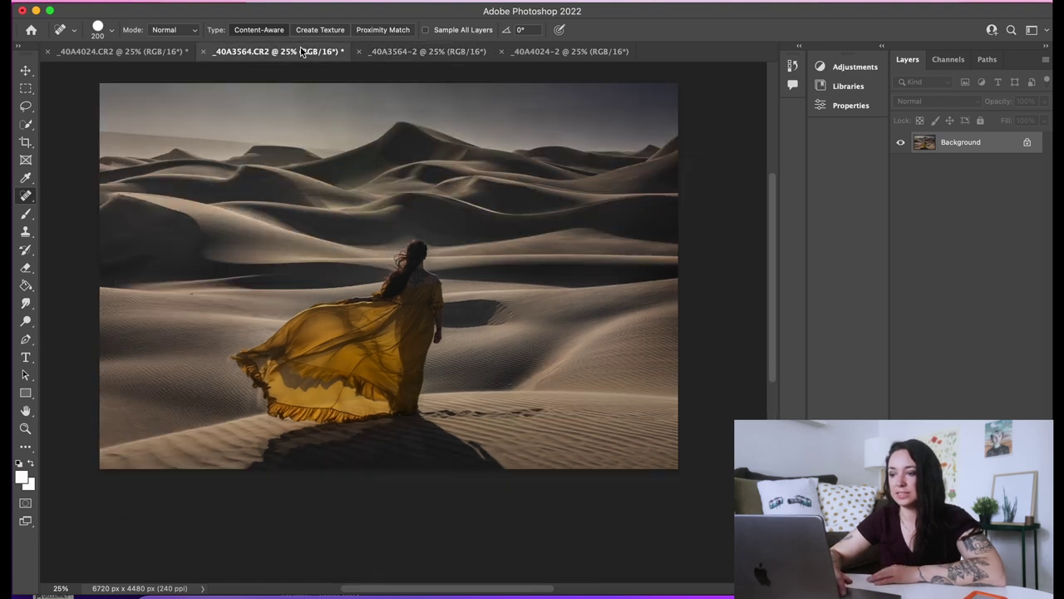
{"action": "left_click", "coordinate": [431, 53]}
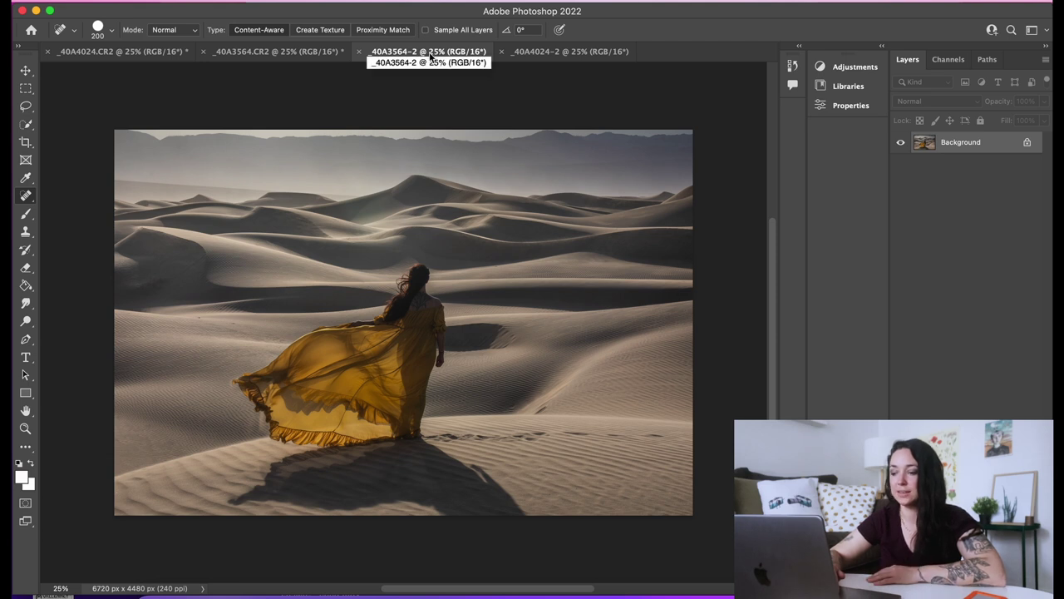
{"action": "left_click", "coordinate": [266, 52]}
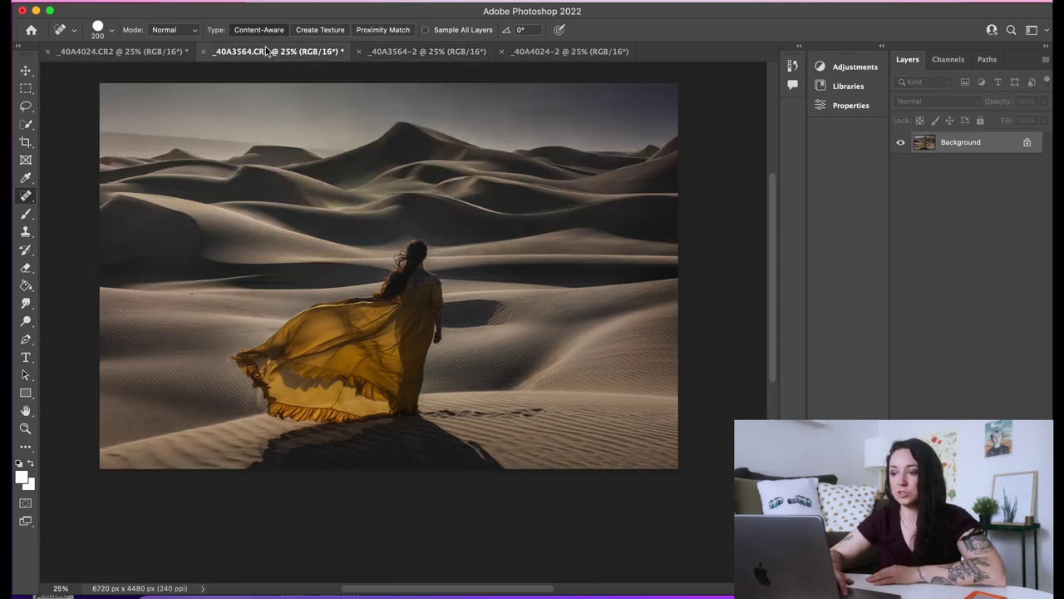
{"action": "left_click", "coordinate": [430, 52]}
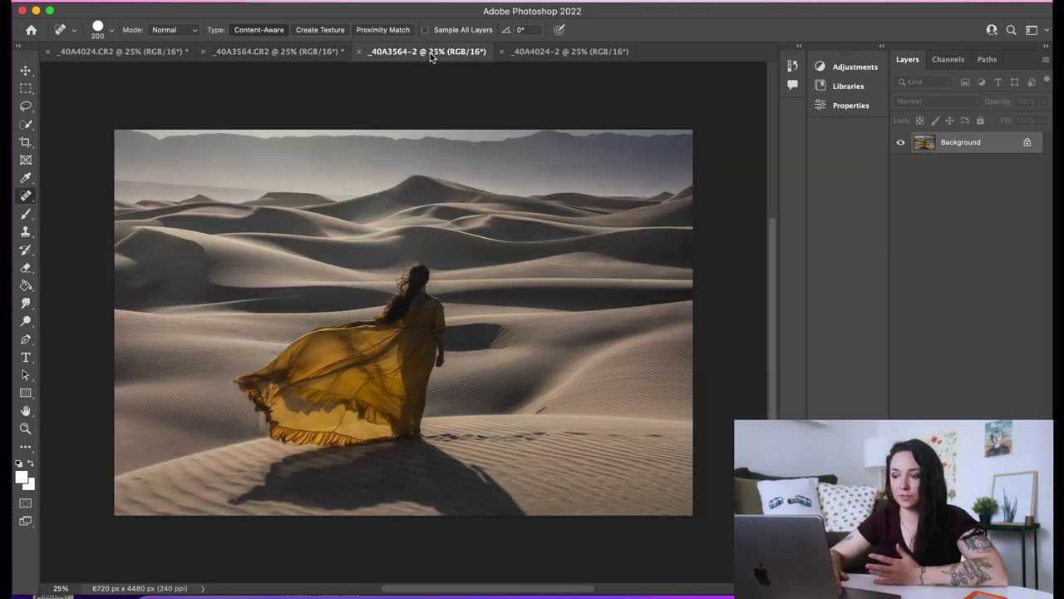
{"action": "left_click", "coordinate": [334, 53]}
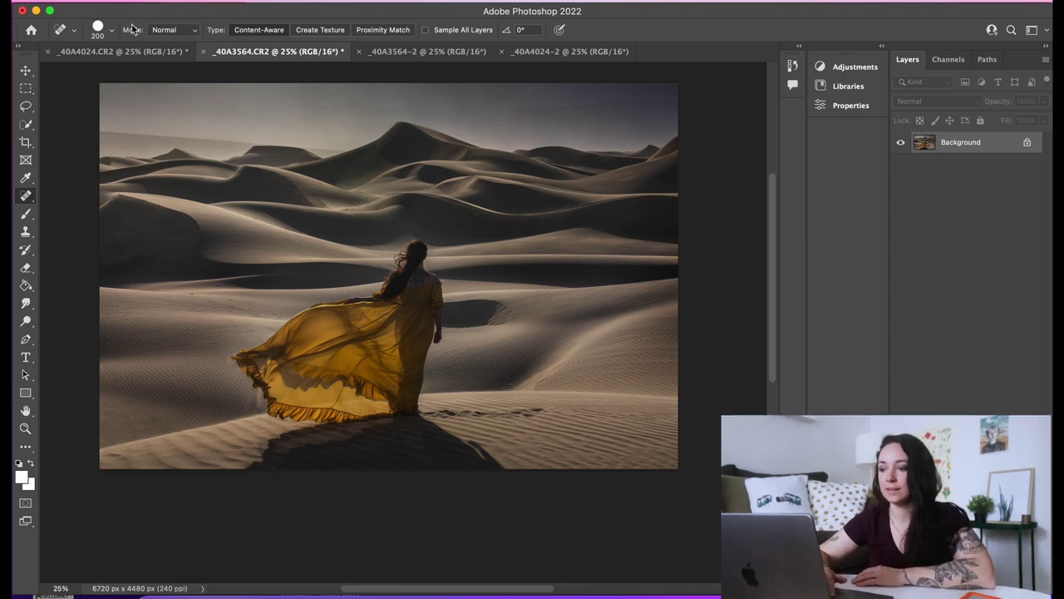
{"action": "left_click", "coordinate": [131, 52]}
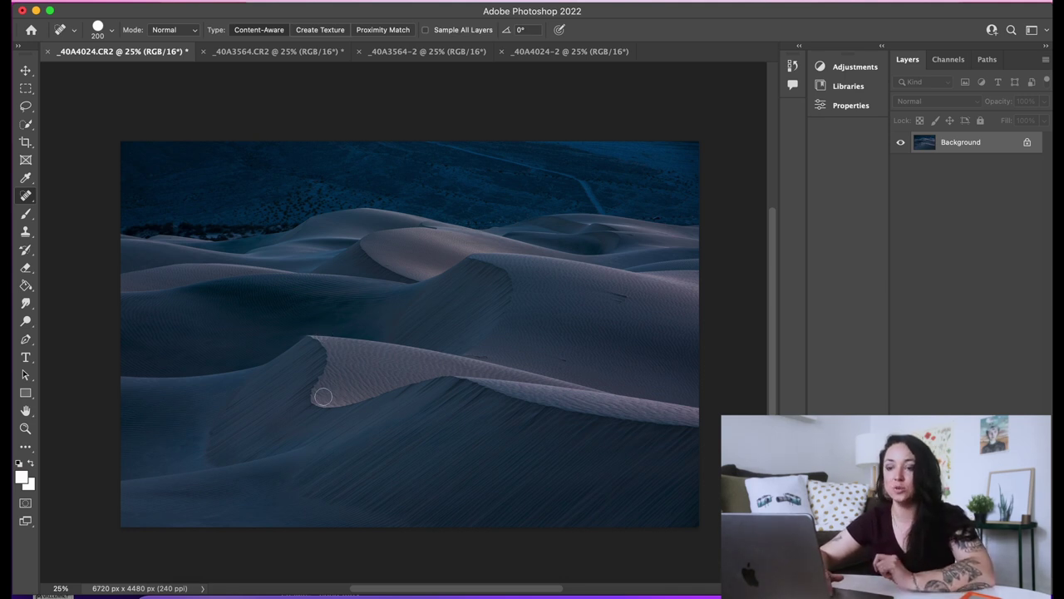
Crop the blue dune photo to a 4:5 portrait of 2295 × 2868 px centred on the lit crest.
{"action": "left_click", "coordinate": [26, 144]}
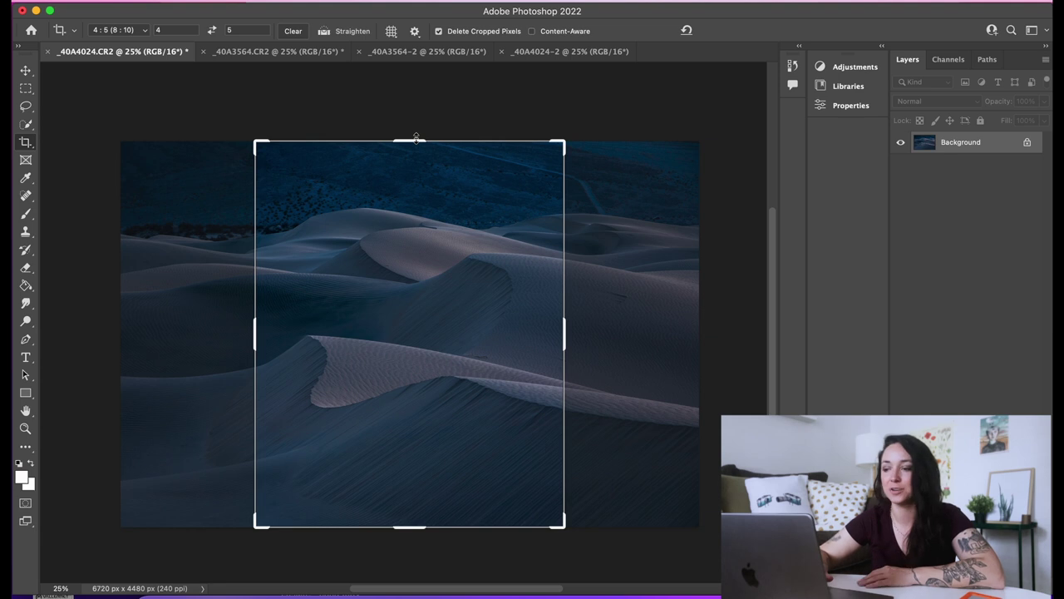
{"action": "left_click_drag", "start_coordinate": [416, 140], "coordinate": [419, 189]}
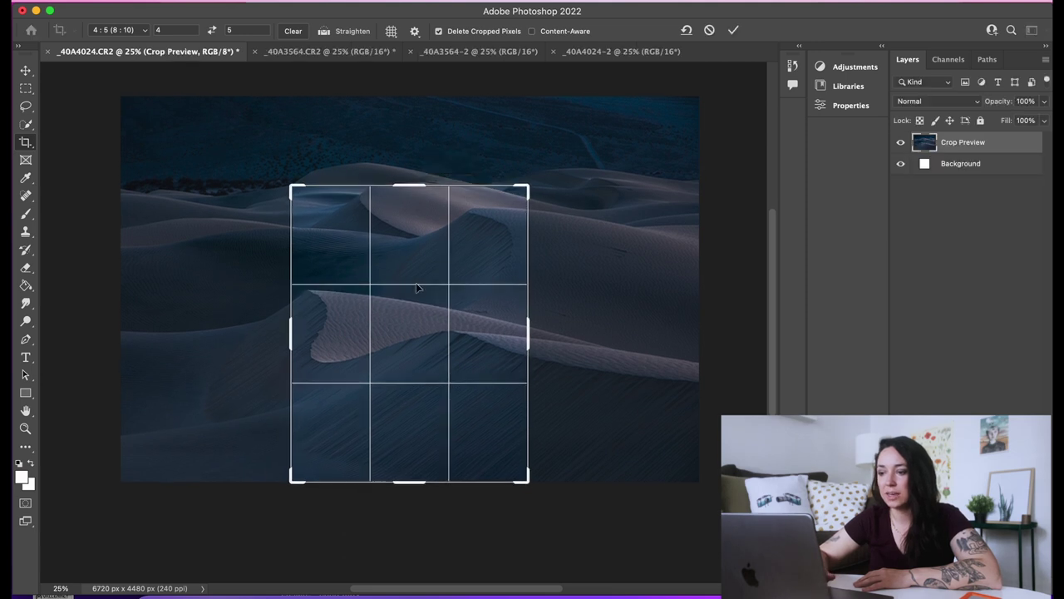
{"action": "left_click_drag", "start_coordinate": [418, 325], "coordinate": [487, 326]}
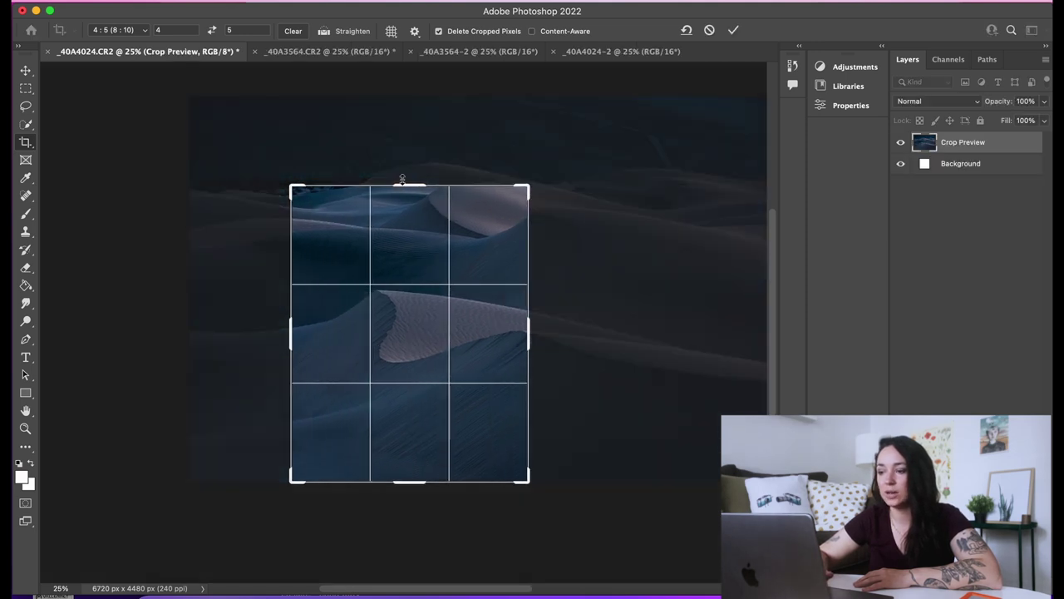
{"action": "left_click_drag", "start_coordinate": [404, 183], "coordinate": [404, 210]}
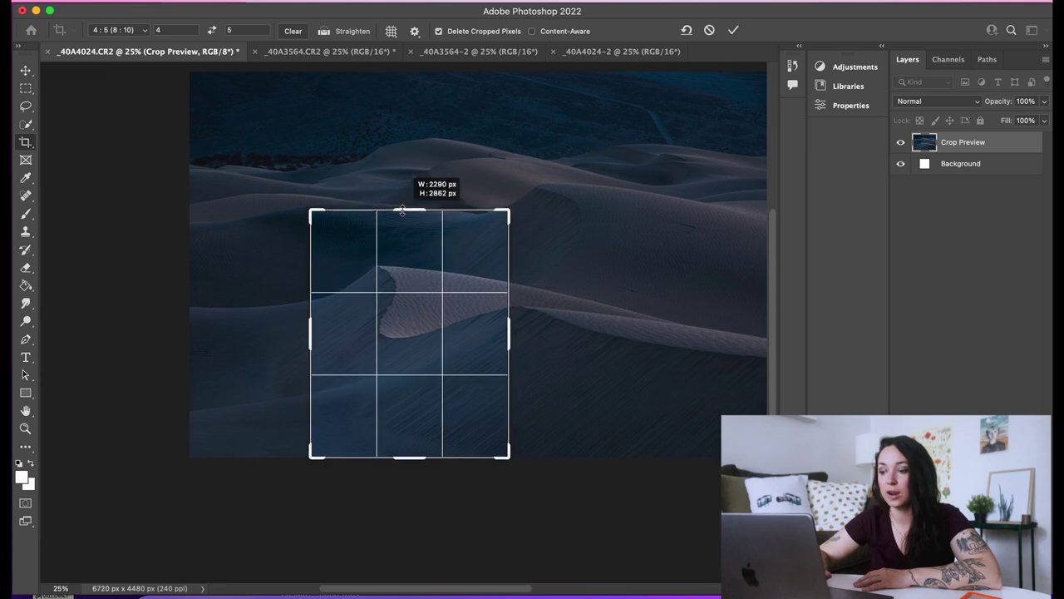
{"action": "left_click_drag", "start_coordinate": [469, 285], "coordinate": [474, 286]}
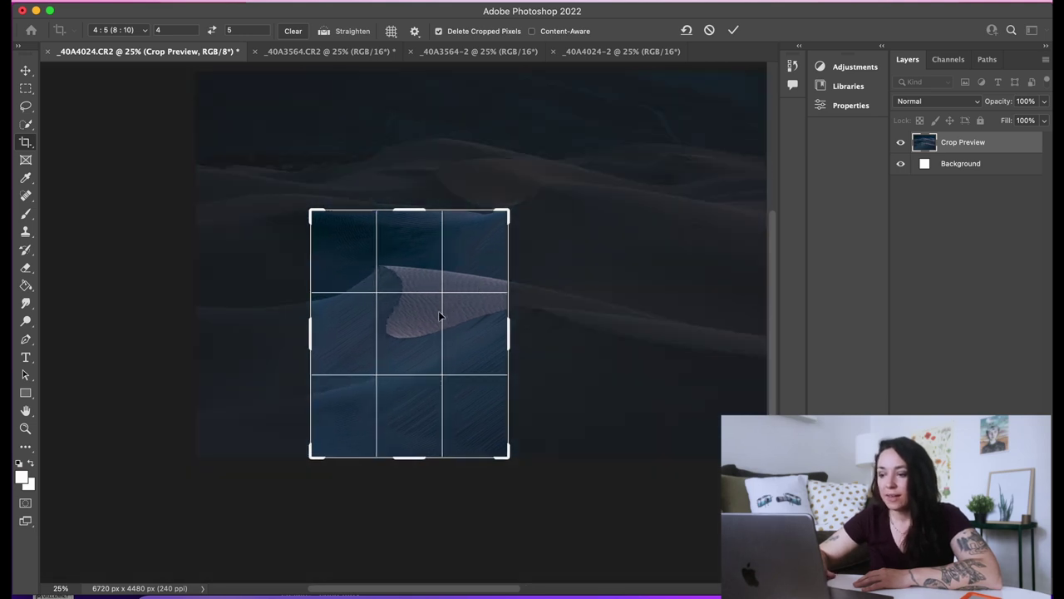
{"action": "left_click_drag", "start_coordinate": [468, 327], "coordinate": [478, 328]}
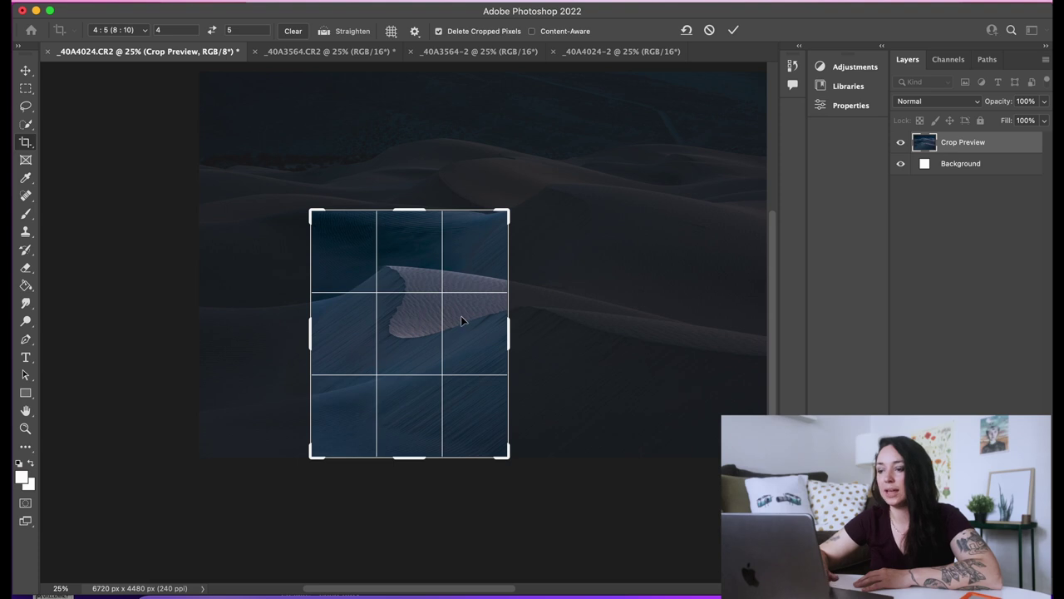
{"action": "scroll", "coordinate": [557, 241], "scroll_direction": "up", "scroll_amount": 5}
{"action": "scroll", "coordinate": [556, 240], "scroll_direction": "right", "scroll_amount": 5}
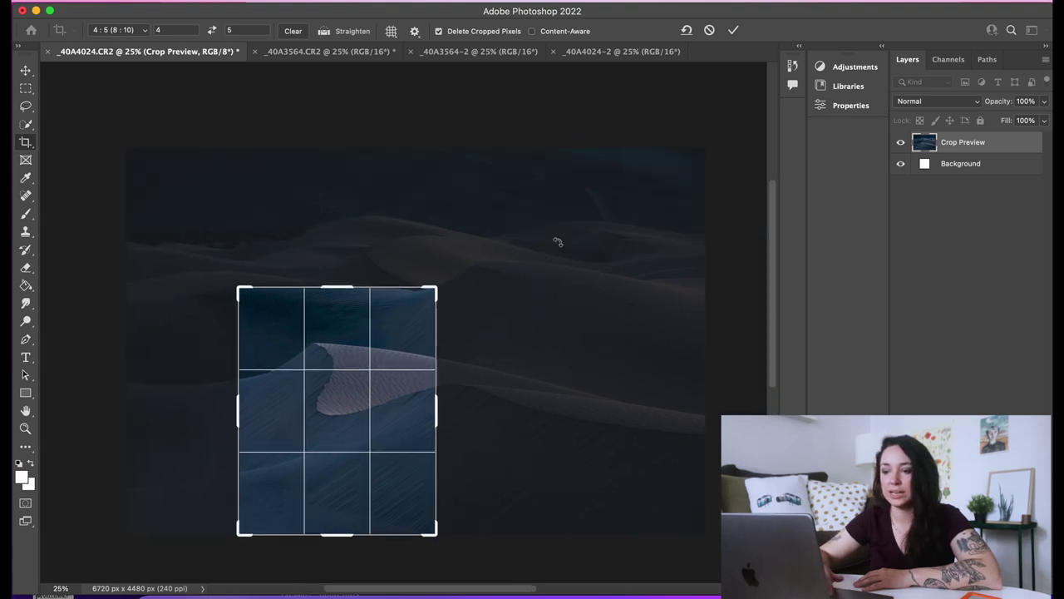
{"action": "scroll", "coordinate": [557, 240], "scroll_direction": "down", "scroll_amount": 1}
{"action": "scroll", "coordinate": [557, 240], "scroll_direction": "left", "scroll_amount": 1}
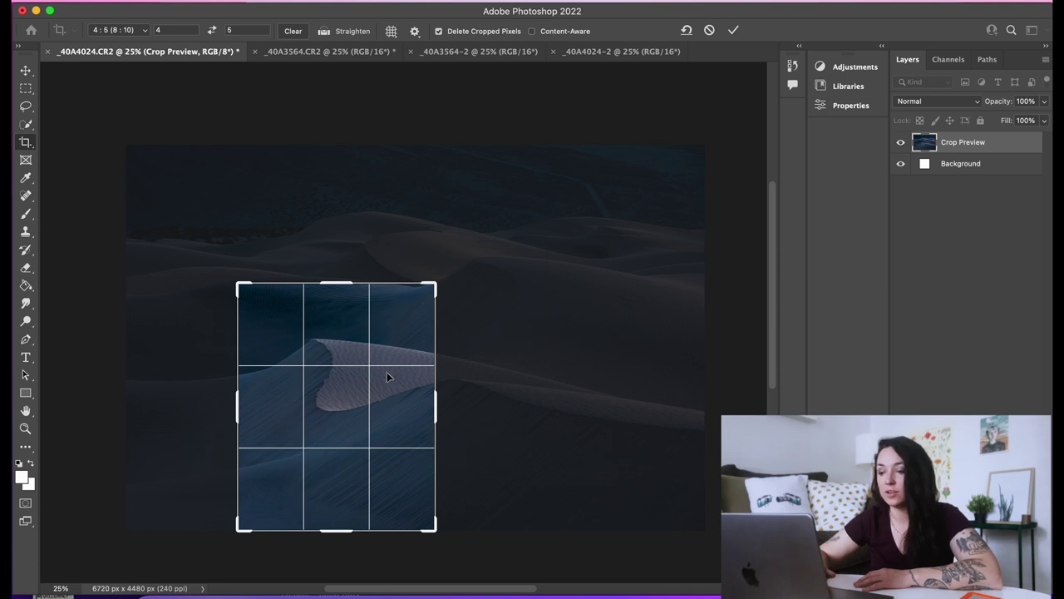
{"action": "key", "text": "Return"}
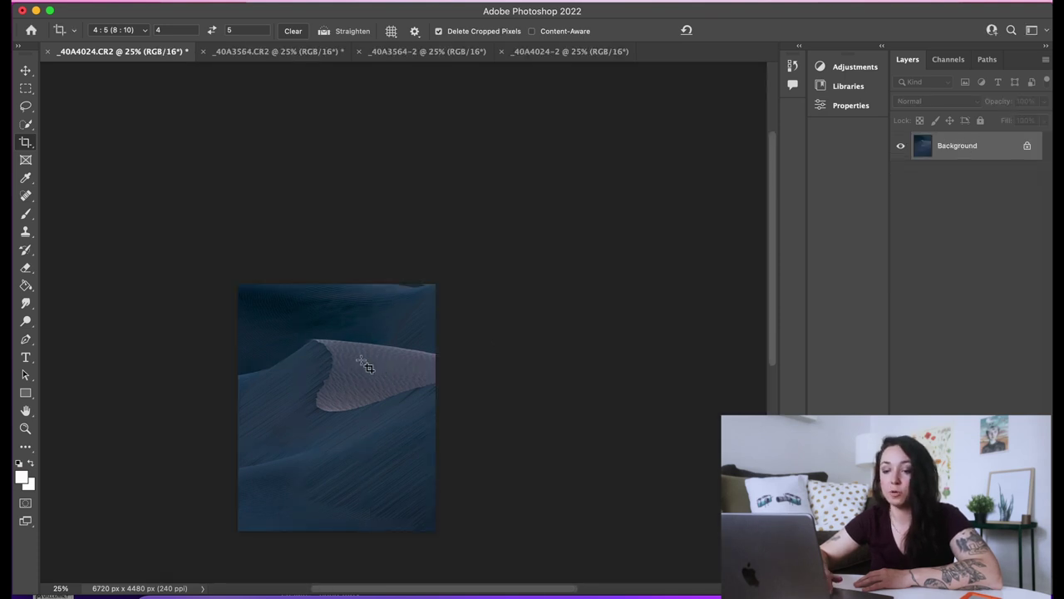
Zoom in to 50% and select the dark strip across the top of the image.
{"action": "left_click", "coordinate": [25, 429]}
{"action": "left_click", "coordinate": [402, 221]}
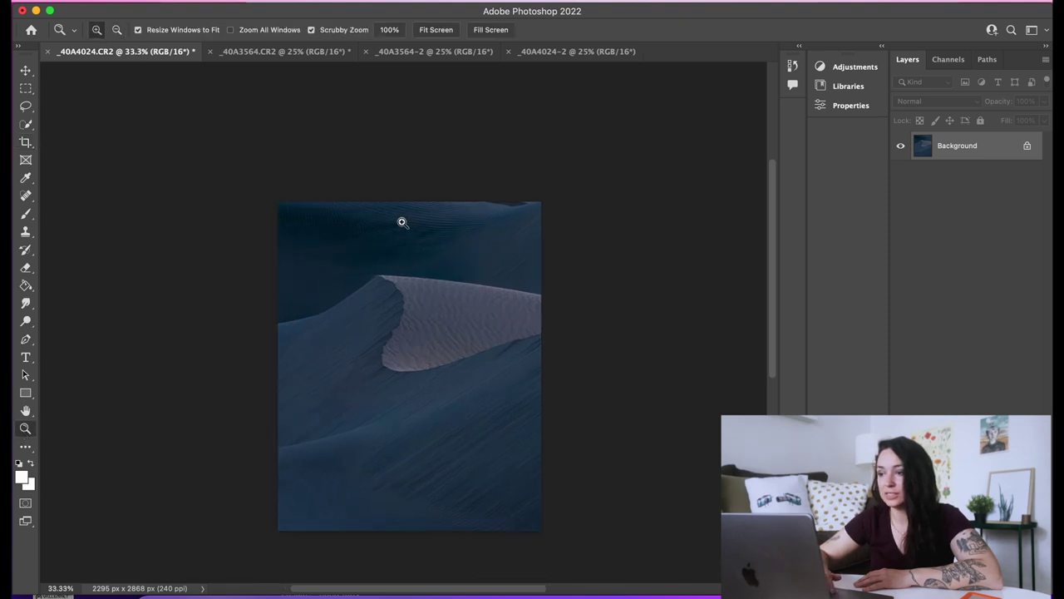
{"action": "left_click", "coordinate": [451, 301]}
{"action": "scroll", "coordinate": [451, 301], "scroll_direction": "down", "scroll_amount": 2}
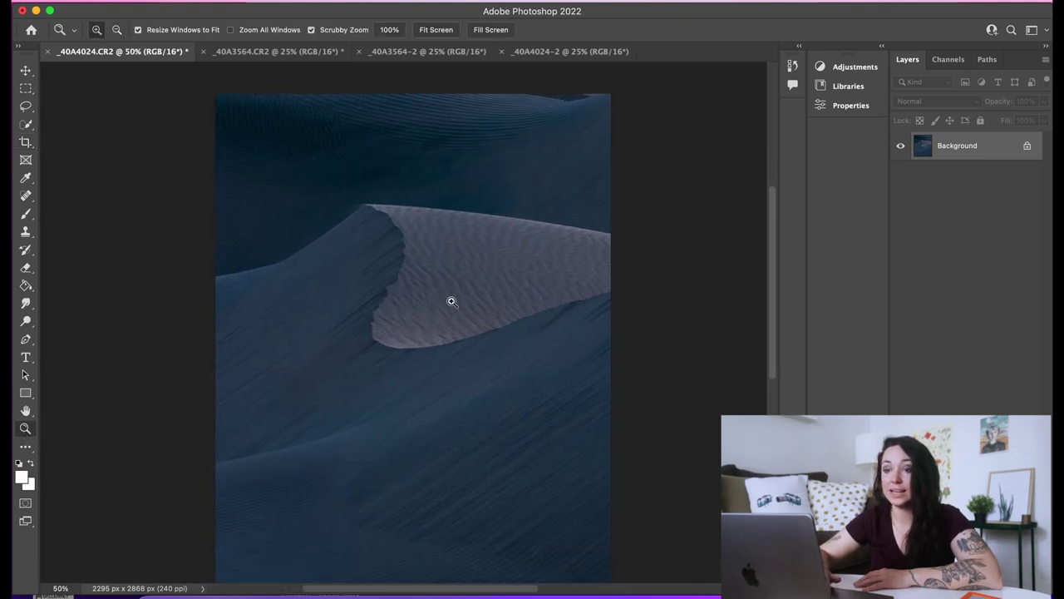
{"action": "scroll", "coordinate": [451, 302], "scroll_direction": "down", "scroll_amount": 1}
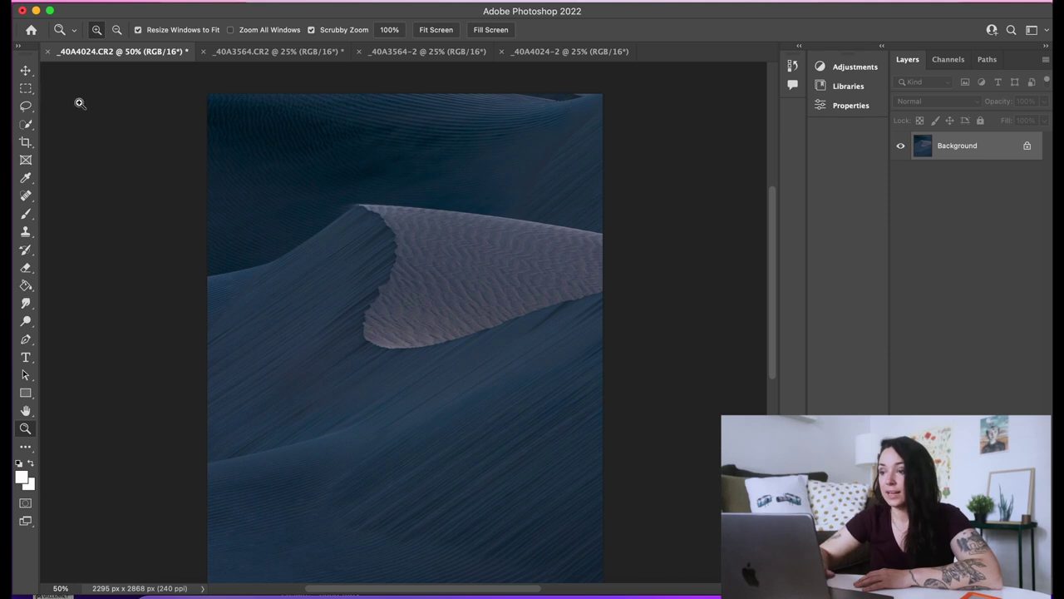
{"action": "left_click", "coordinate": [26, 88]}
{"action": "left_click_drag", "start_coordinate": [192, 84], "coordinate": [637, 178]}
Stretch the top band upward to about 112% with Distort, commit it, and deselect.
{"action": "left_click", "coordinate": [149, 2]}
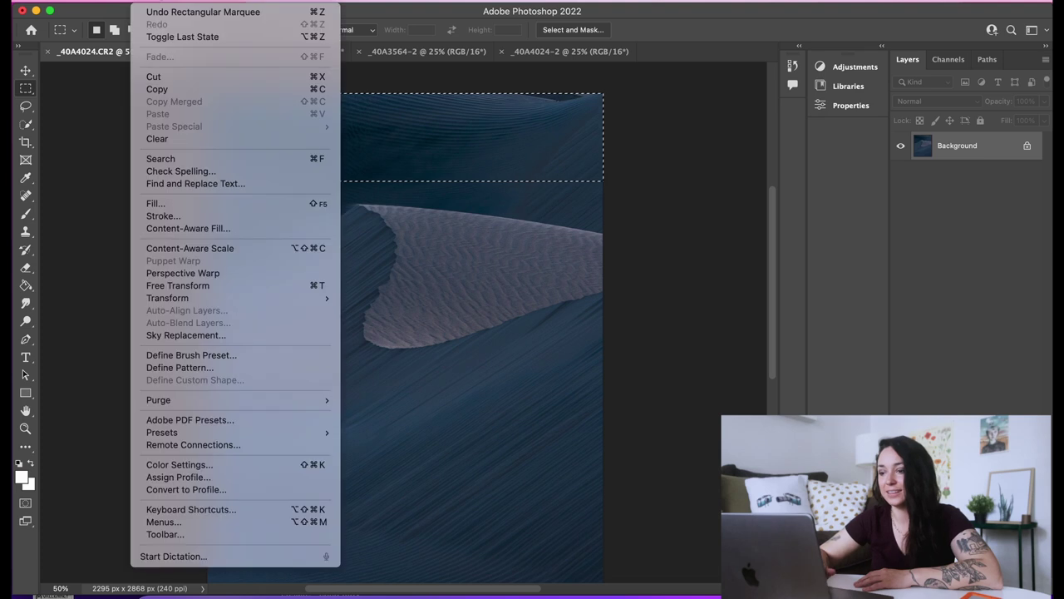
{"action": "mouse_move", "coordinate": [248, 296]}
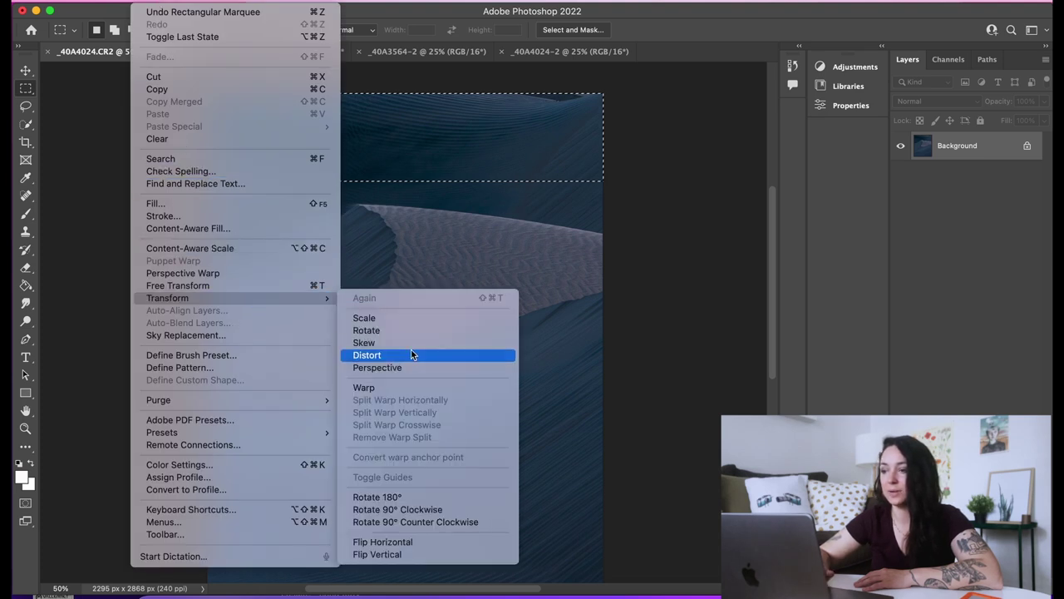
{"action": "left_click", "coordinate": [411, 353]}
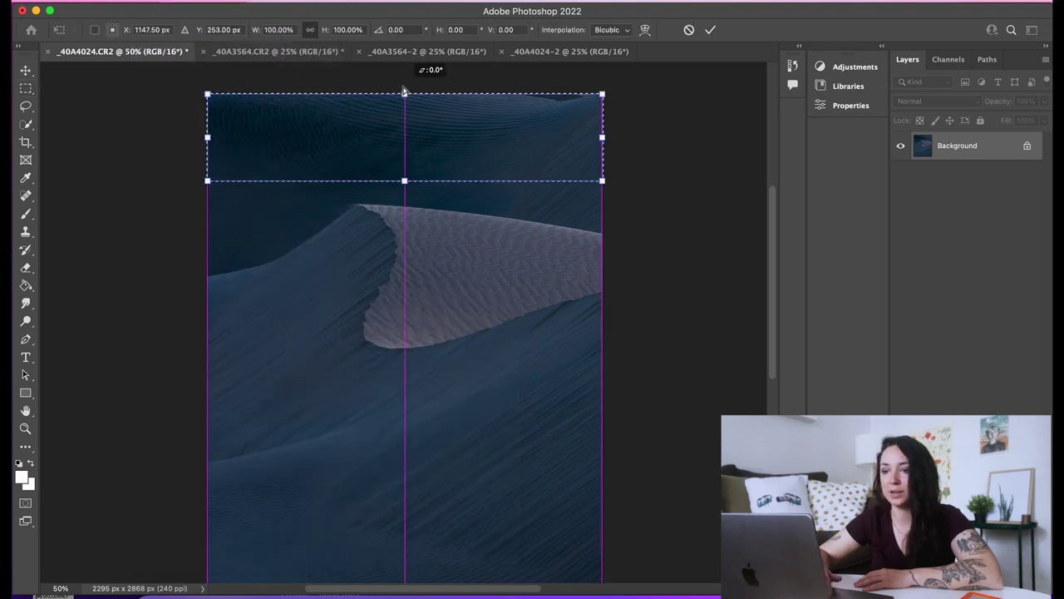
{"action": "left_click_drag", "start_coordinate": [405, 90], "coordinate": [405, 83]}
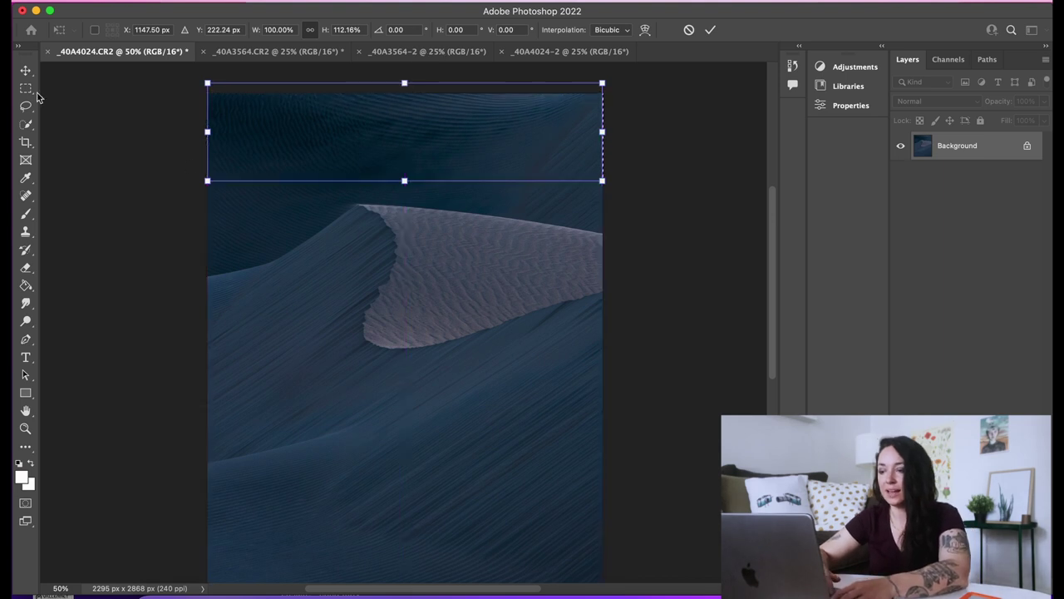
{"action": "key", "text": "Return"}
{"action": "left_click", "coordinate": [216, 147]}
{"action": "scroll", "coordinate": [395, 237], "scroll_direction": "down", "scroll_amount": 2}
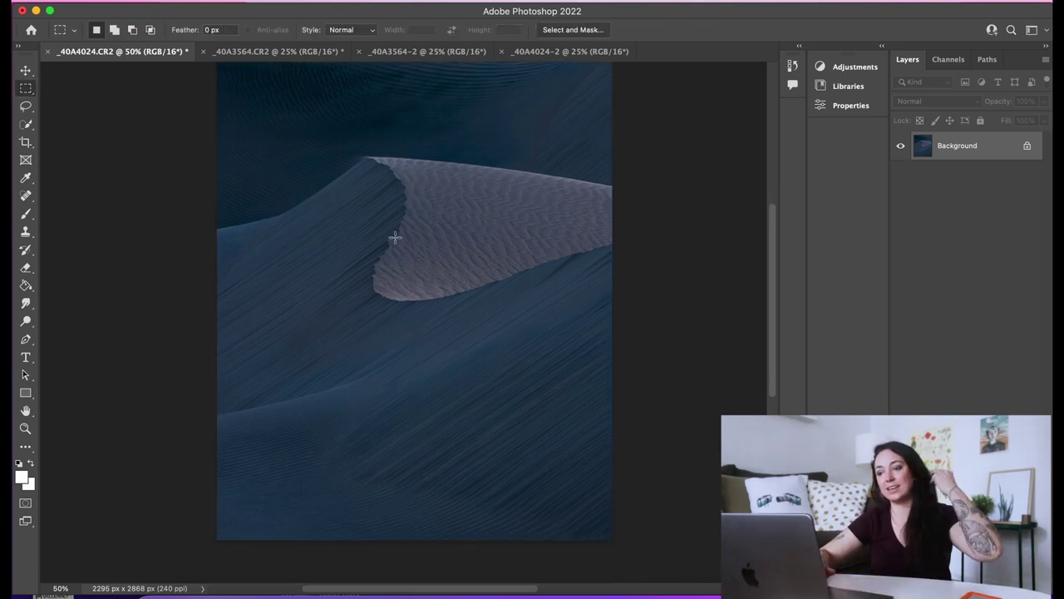
{"action": "scroll", "coordinate": [395, 237], "scroll_direction": "up", "scroll_amount": 1}
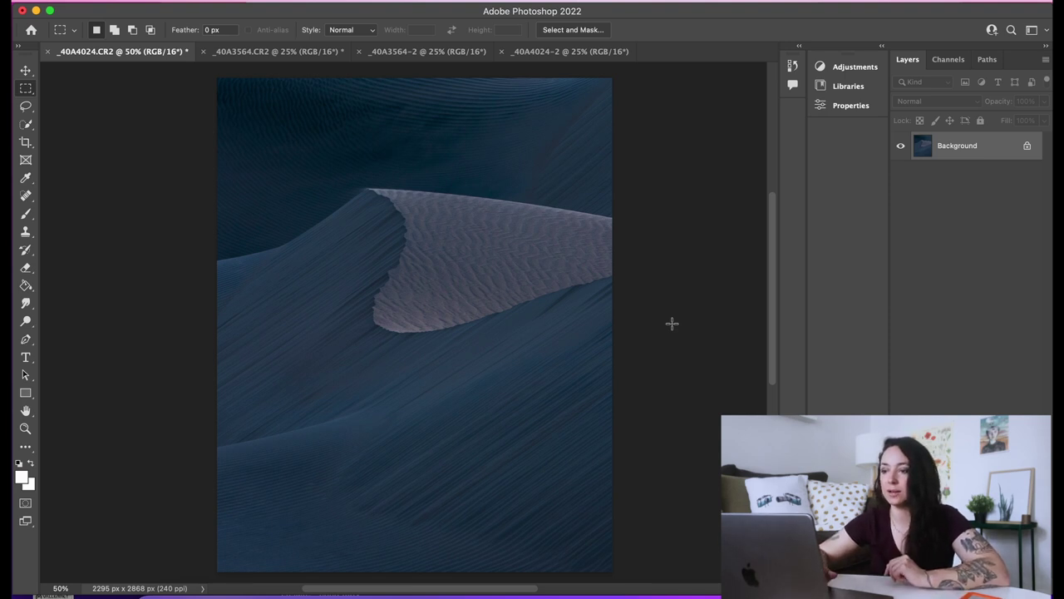
{"action": "left_click", "coordinate": [295, 49]}
{"action": "left_click", "coordinate": [408, 53]}
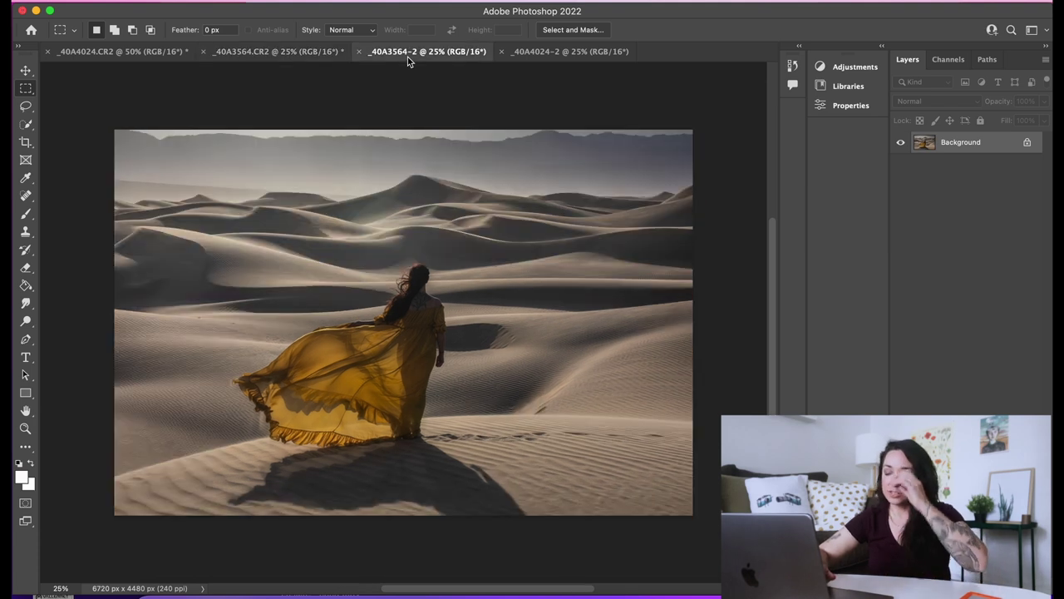
{"action": "left_click", "coordinate": [542, 51]}
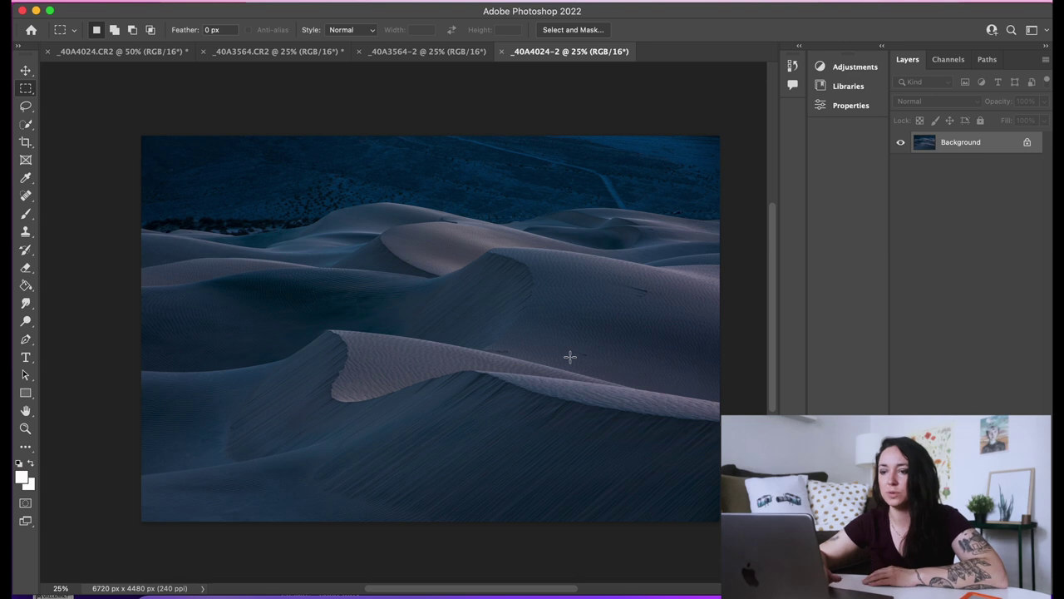
{"action": "left_click", "coordinate": [139, 51]}
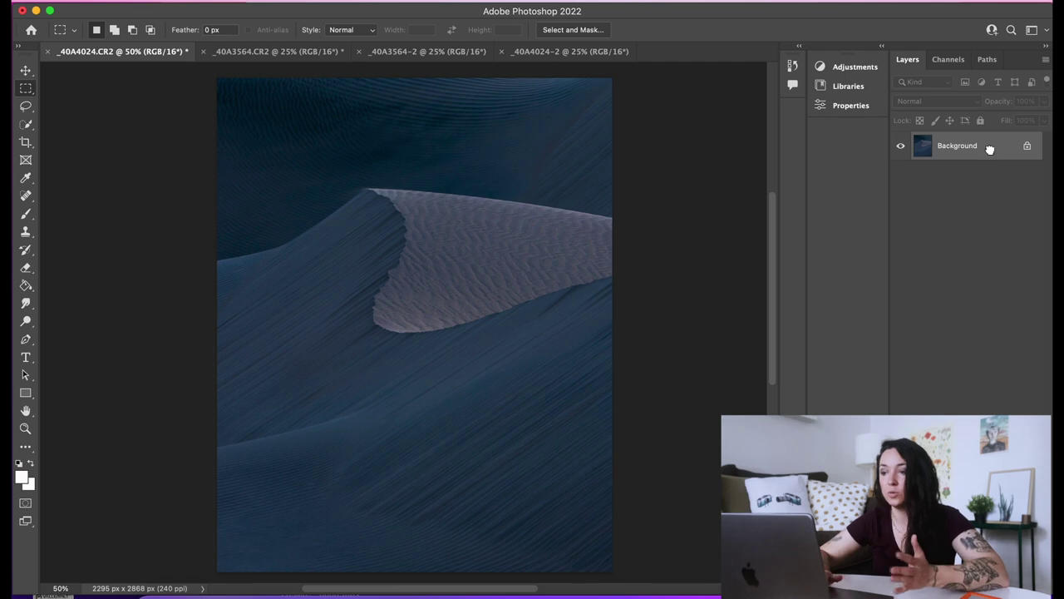
Duplicate the Background layer and apply the Camera Raw filter to the copy.
{"action": "key", "text": "super+j"}
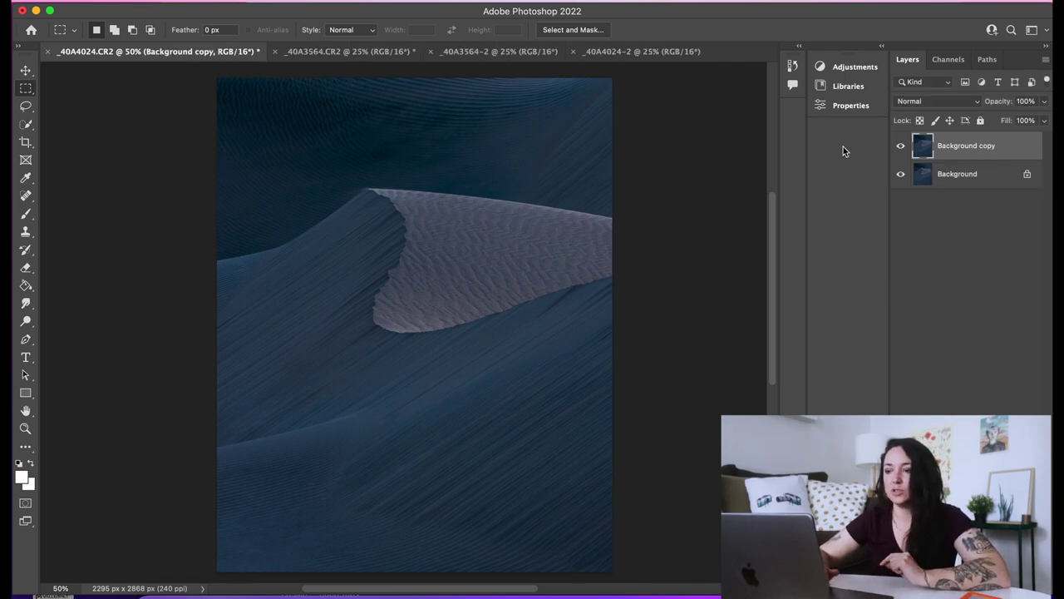
{"action": "left_click", "coordinate": [330, 1]}
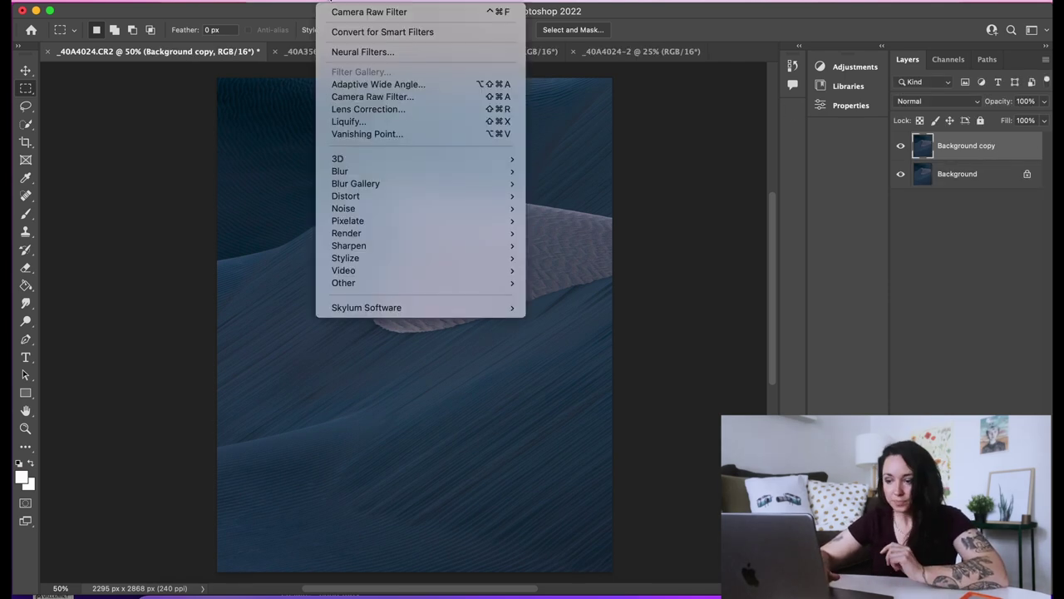
{"action": "left_click", "coordinate": [390, 97]}
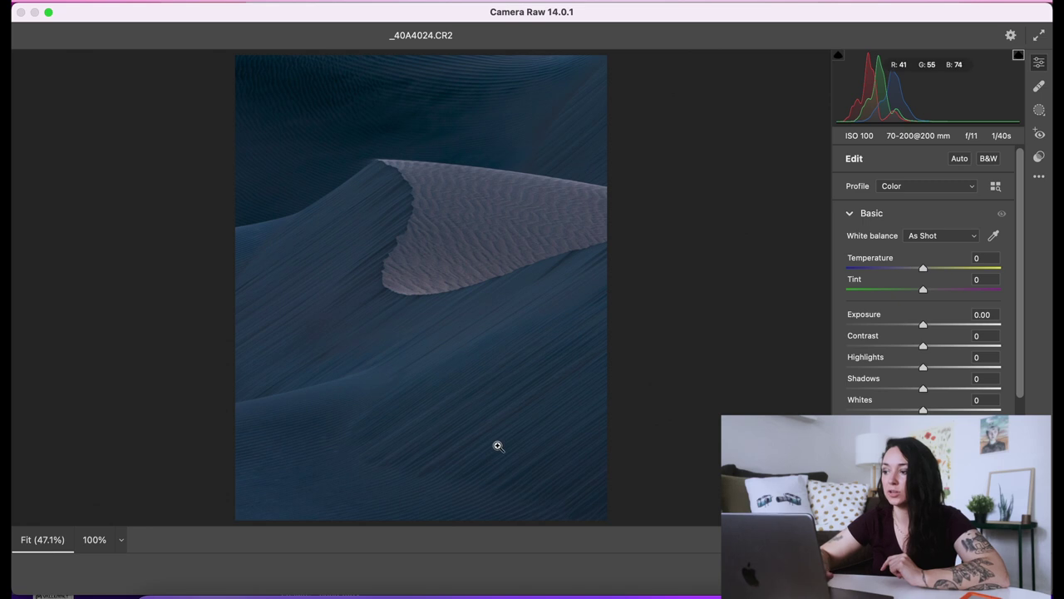
Build Mask 1 from two linear gradients, one up from the bottom and one from the left.
{"action": "left_click", "coordinate": [1043, 113]}
{"action": "left_click", "coordinate": [1043, 112]}
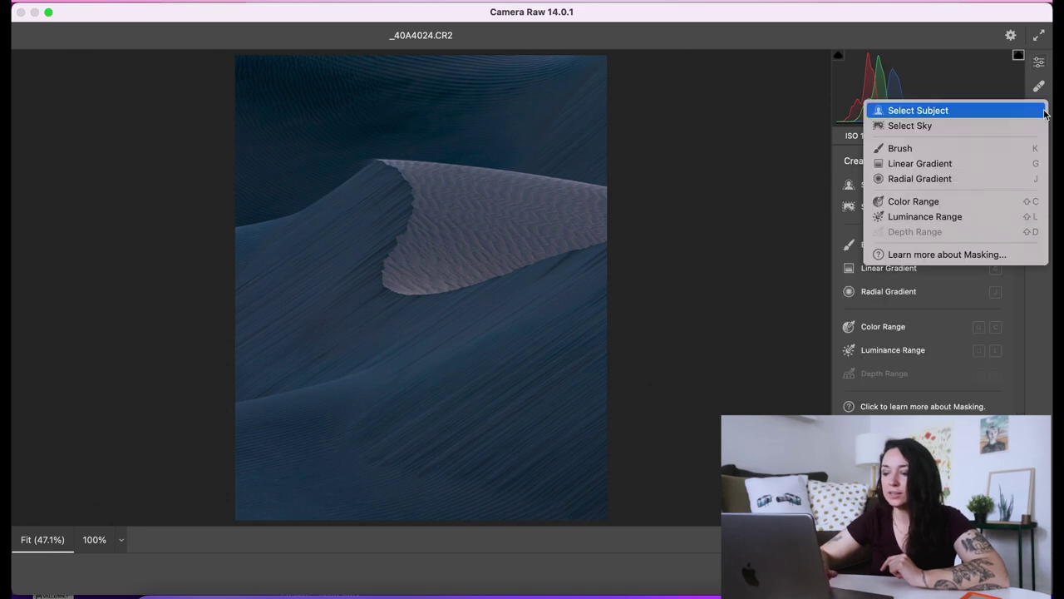
{"action": "left_click", "coordinate": [980, 165]}
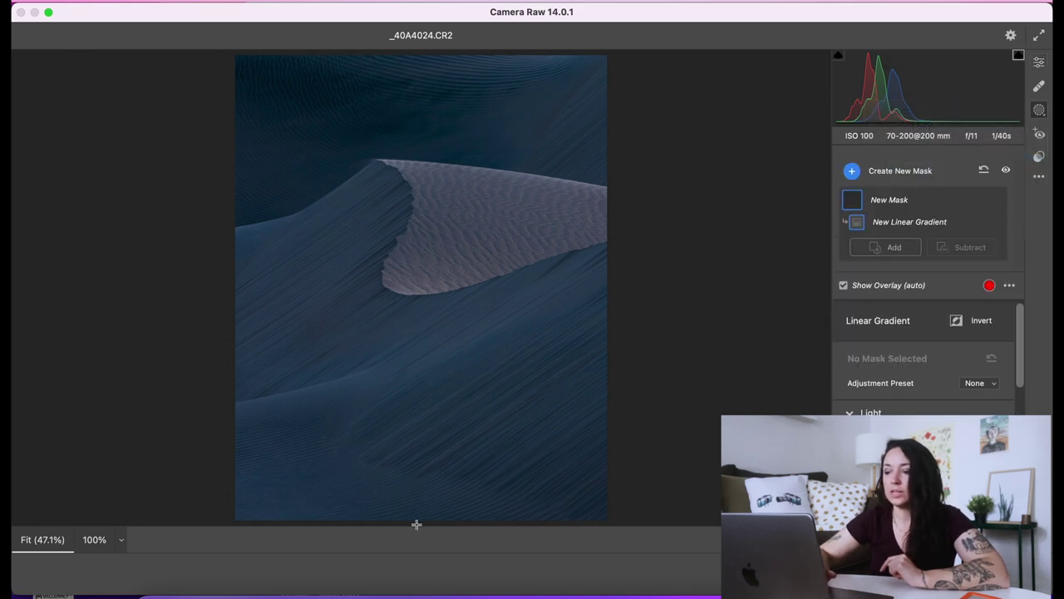
{"action": "left_click_drag", "start_coordinate": [416, 525], "coordinate": [424, 247]}
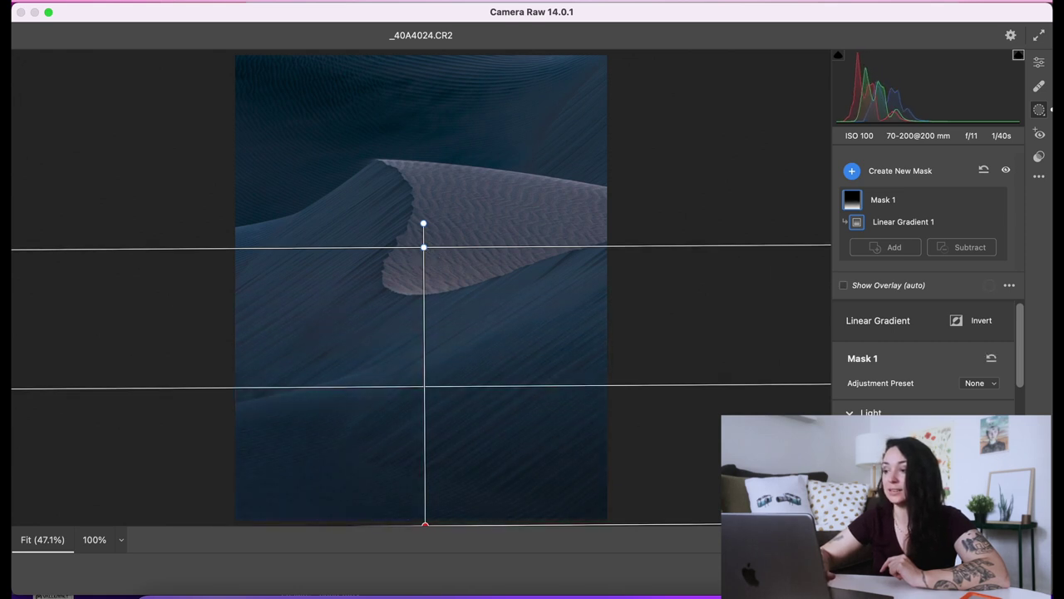
{"action": "left_click", "coordinate": [895, 247]}
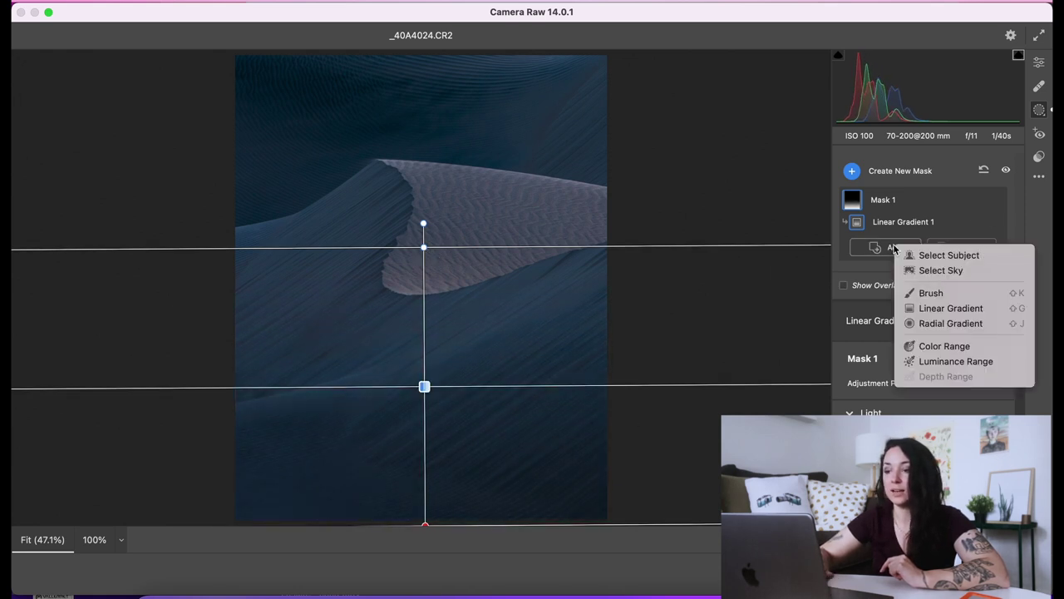
{"action": "left_click", "coordinate": [950, 310]}
{"action": "left_click_drag", "start_coordinate": [109, 267], "coordinate": [534, 271]}
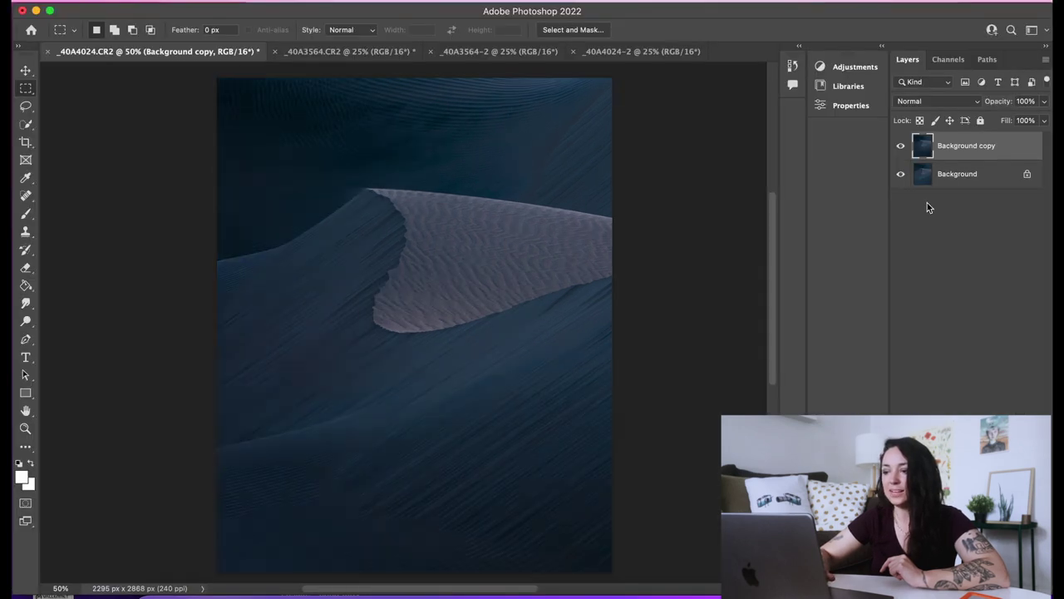
Compare the image with and without the filtered copy, then merge the copy down into Background.
{"action": "left_click", "coordinate": [901, 146]}
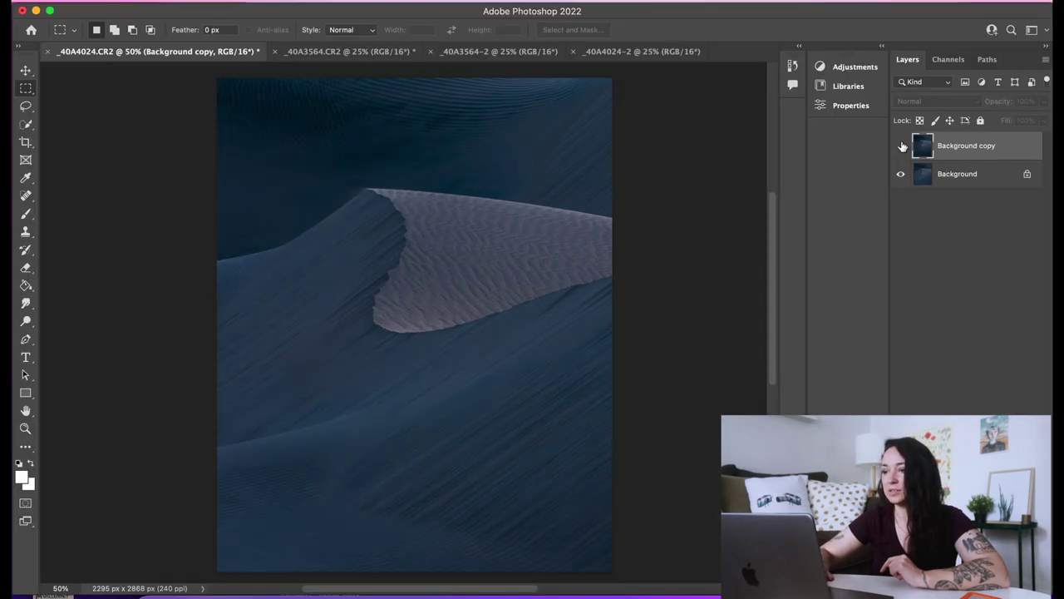
{"action": "left_click", "coordinate": [900, 145]}
{"action": "left_click", "coordinate": [901, 145]}
{"action": "left_click", "coordinate": [901, 145]}
{"action": "right_click", "coordinate": [988, 150]}
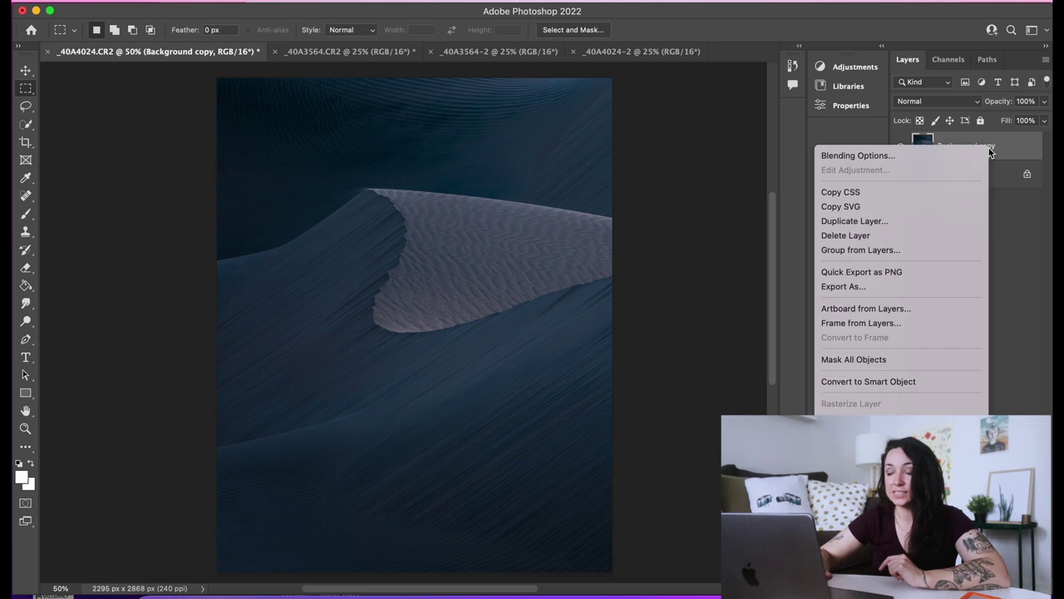
{"action": "scroll", "coordinate": [900, 333], "scroll_direction": "down", "scroll_amount": 3}
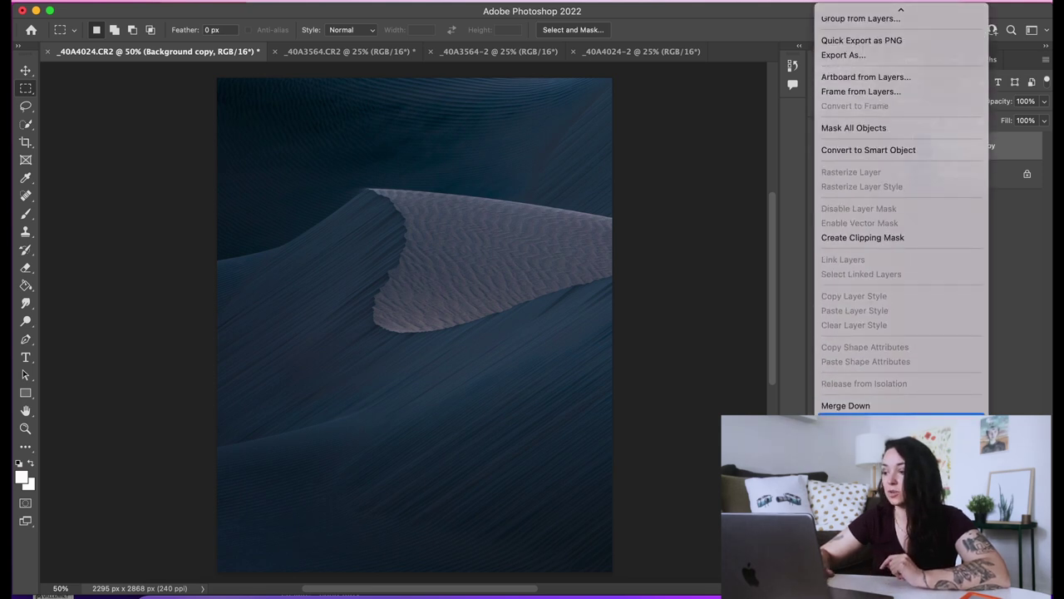
{"action": "left_click", "coordinate": [846, 405]}
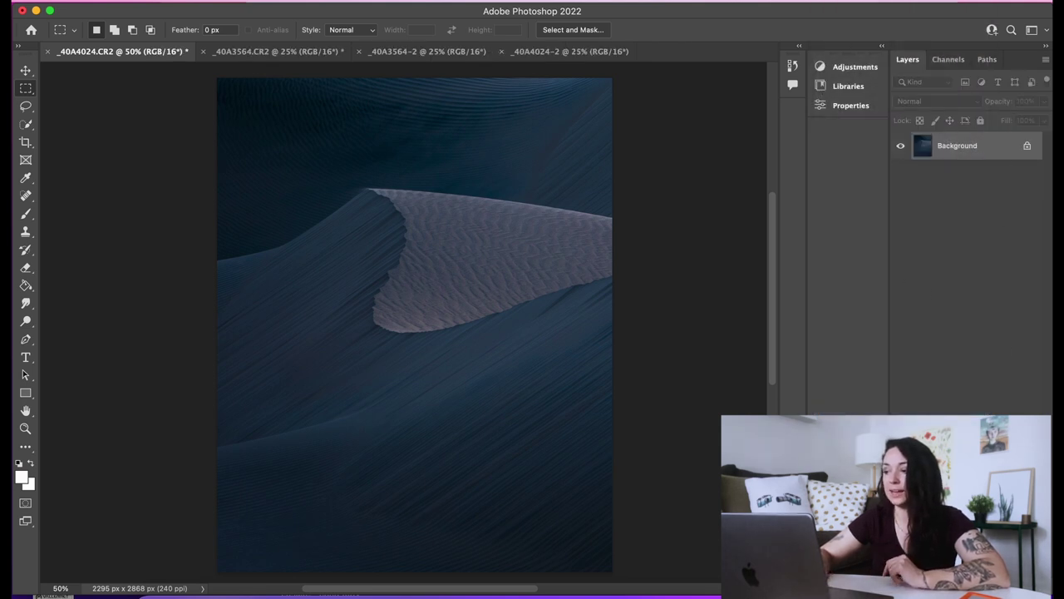
Add a Curves adjustment with an S-curve darkening shadows and lifting dune highlights, then compare on/off.
{"action": "left_click", "coordinate": [981, 424]}
{"action": "left_click", "coordinate": [1005, 356]}
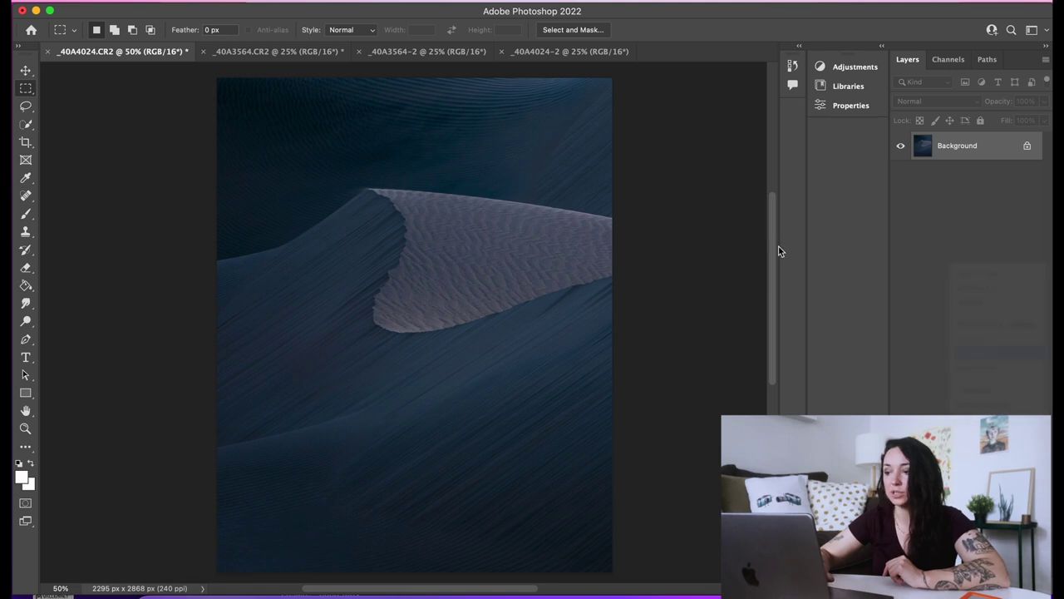
{"action": "left_click_drag", "start_coordinate": [748, 174], "coordinate": [746, 168]}
{"action": "left_click_drag", "start_coordinate": [686, 237], "coordinate": [688, 242]}
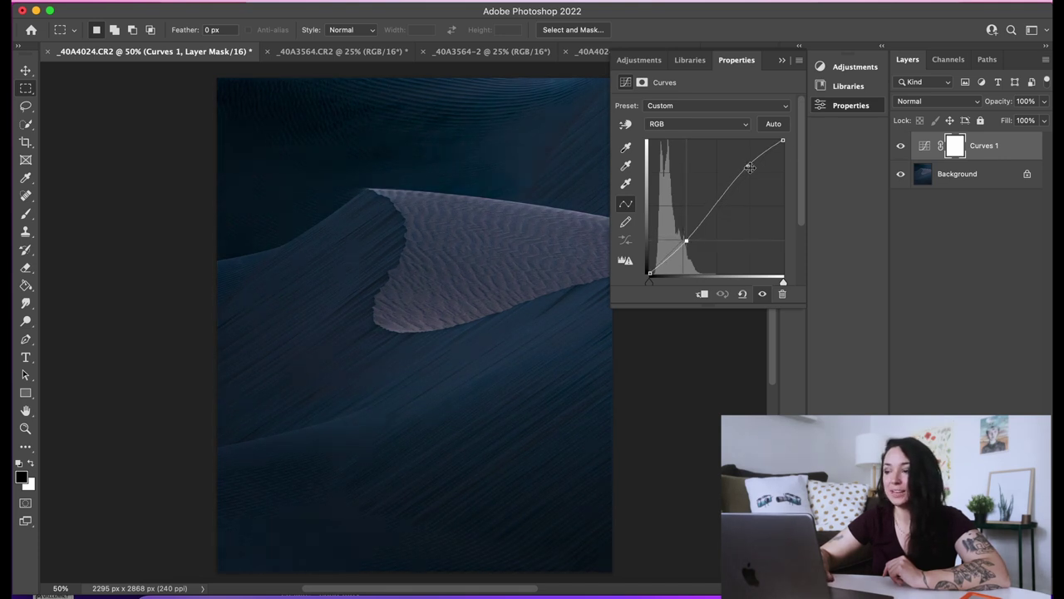
{"action": "left_click_drag", "start_coordinate": [750, 167], "coordinate": [742, 155]}
{"action": "left_click", "coordinate": [782, 60]}
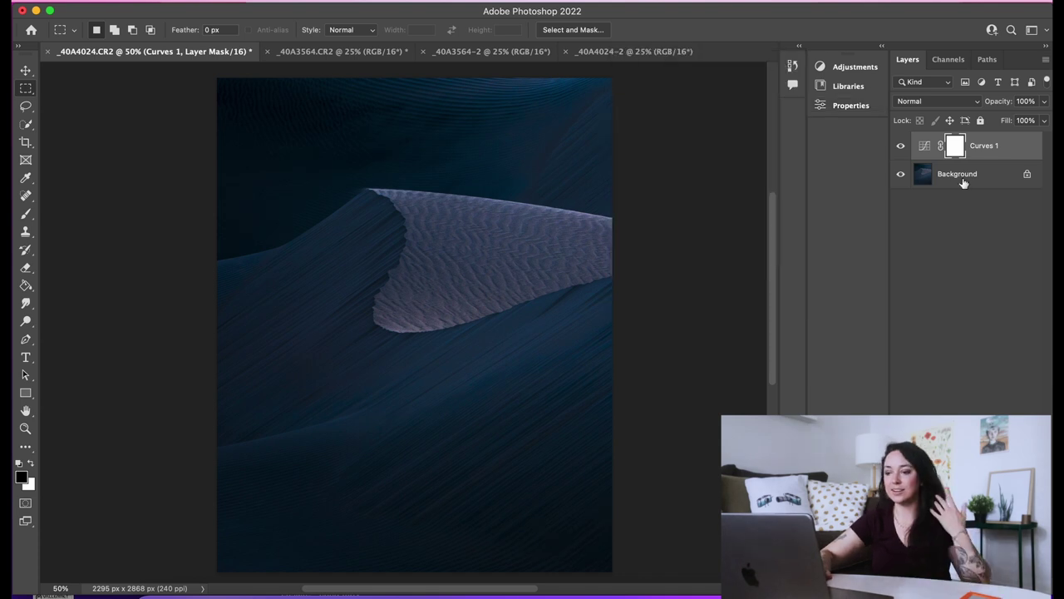
{"action": "left_click", "coordinate": [901, 146]}
{"action": "left_click", "coordinate": [901, 146]}
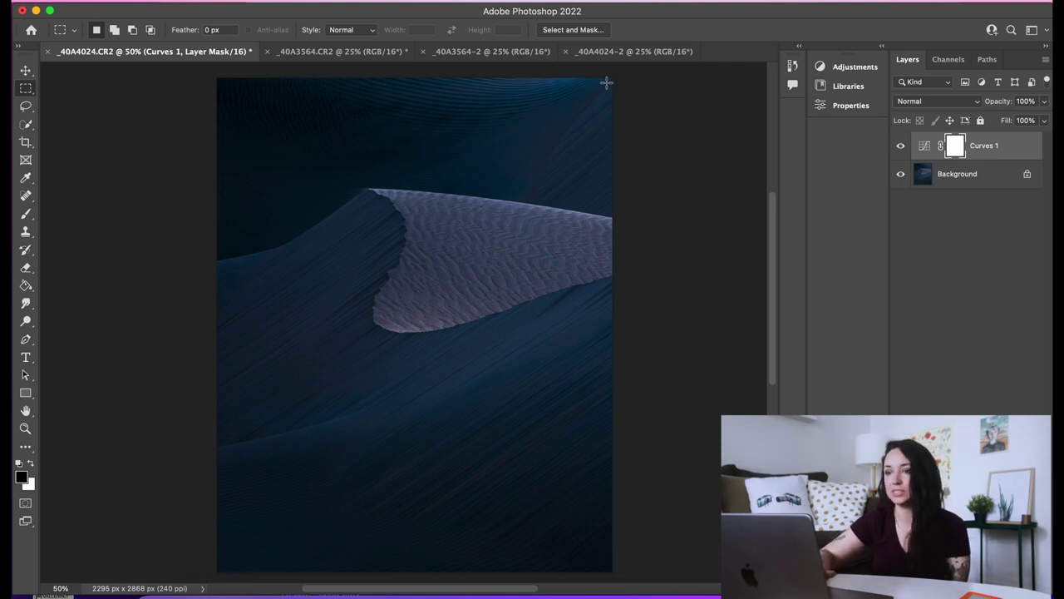
Crop the landscape _40A4024-2 dune photo to a 4:5 portrait.
{"action": "left_click", "coordinate": [626, 53]}
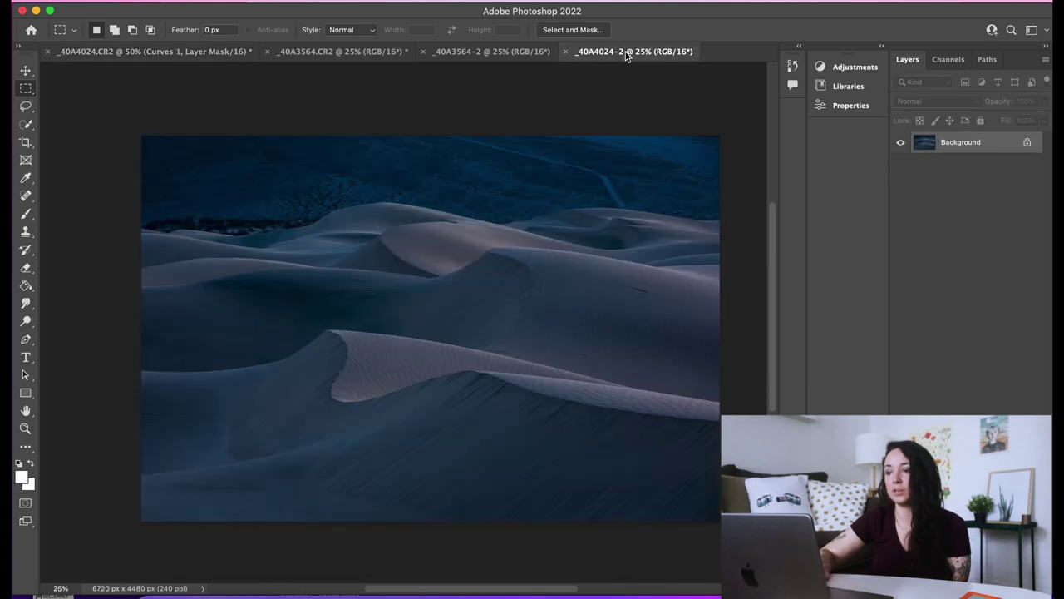
{"action": "left_click", "coordinate": [24, 142]}
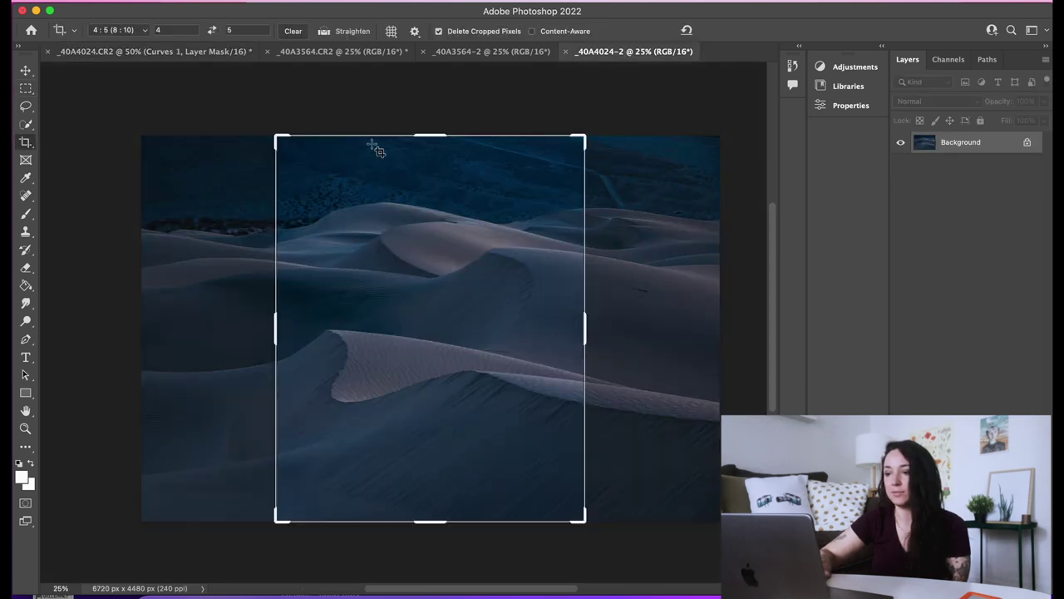
{"action": "left_click", "coordinate": [494, 266]}
{"action": "key", "text": "Return"}
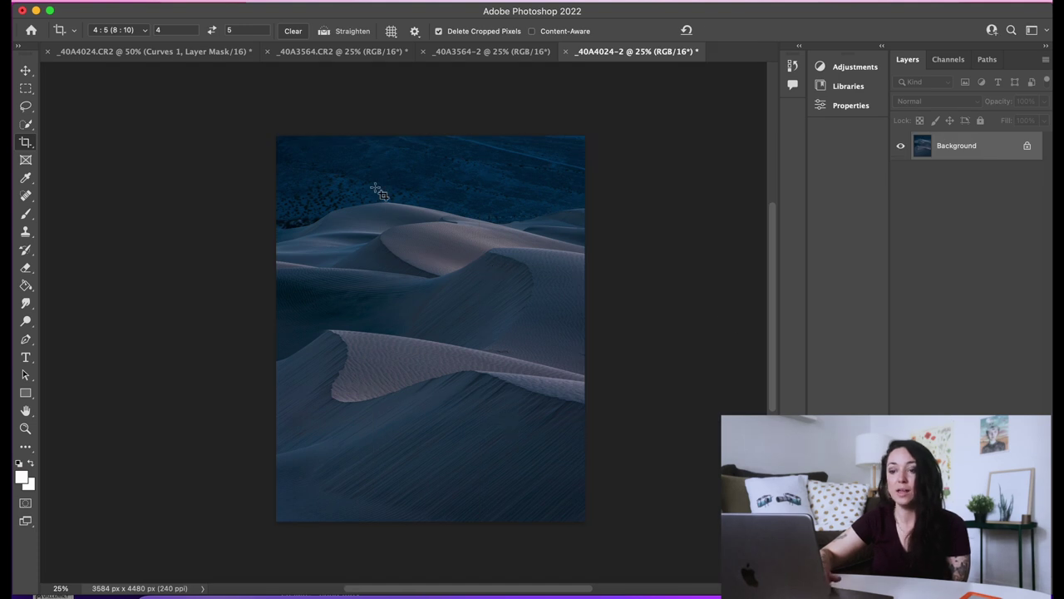
Spot-heal the dark track and specks along the top edge, then undo back to the uncropped image.
{"action": "left_click", "coordinate": [26, 194]}
{"action": "mouse_move", "coordinate": [448, 147]}
{"action": "left_mouse_down"}
{"action": "mouse_move", "coordinate": [451, 136]}
{"action": "mouse_move", "coordinate": [533, 160]}
{"action": "left_mouse_up"}
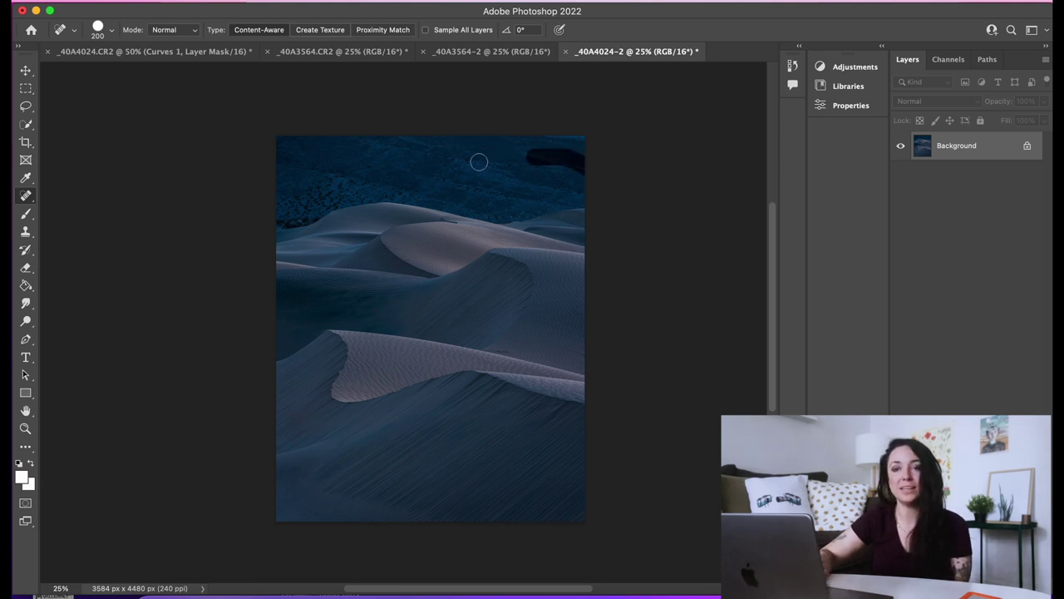
{"action": "left_click", "coordinate": [523, 157]}
{"action": "left_click", "coordinate": [555, 160]}
{"action": "left_click", "coordinate": [577, 168]}
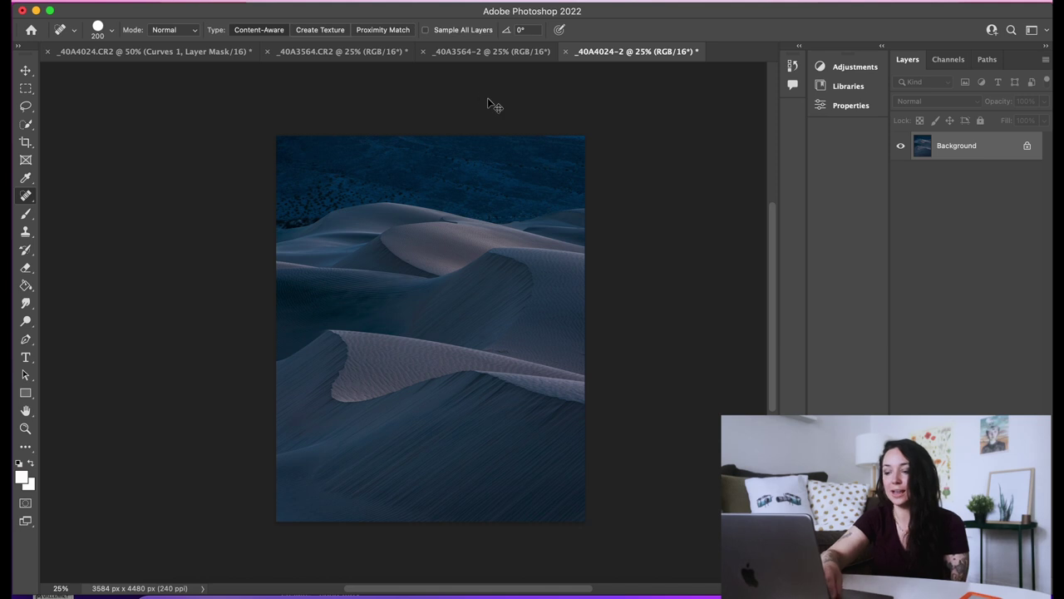
{"action": "key", "text": "super+z"}
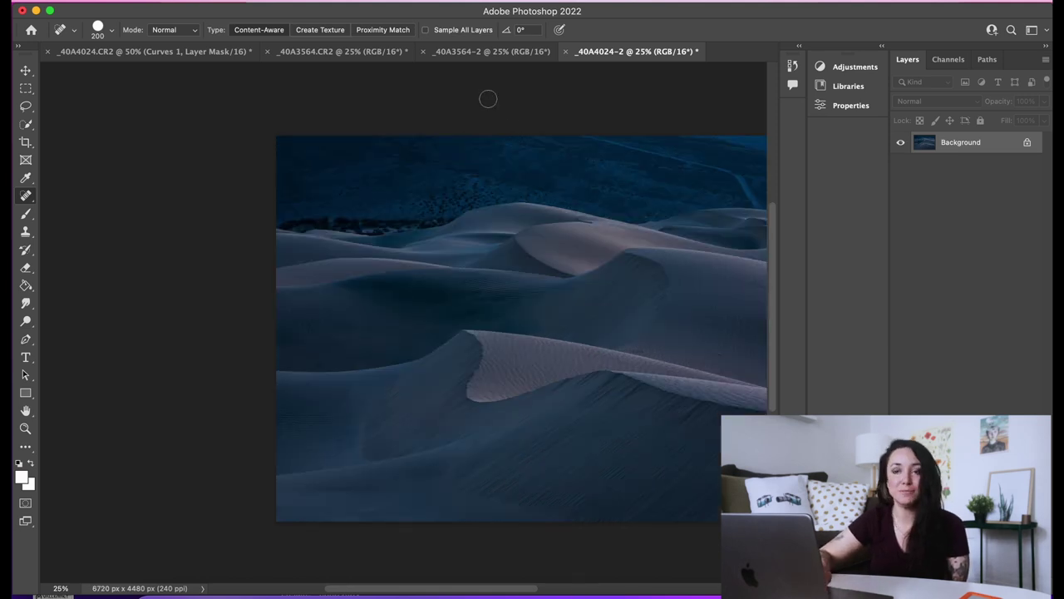
{"action": "scroll", "coordinate": [539, 276], "scroll_direction": "right", "scroll_amount": 5}
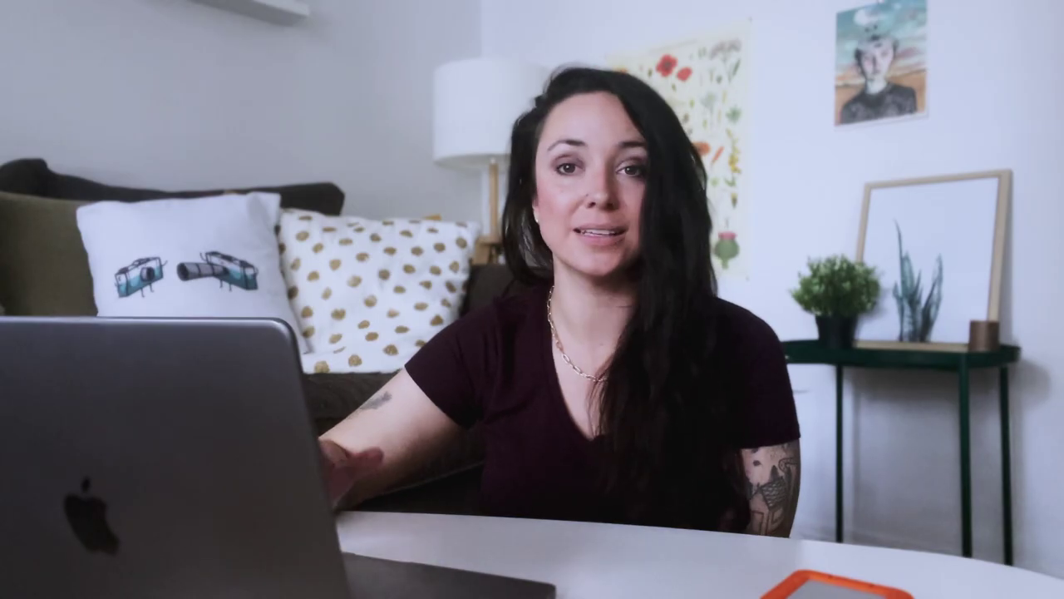